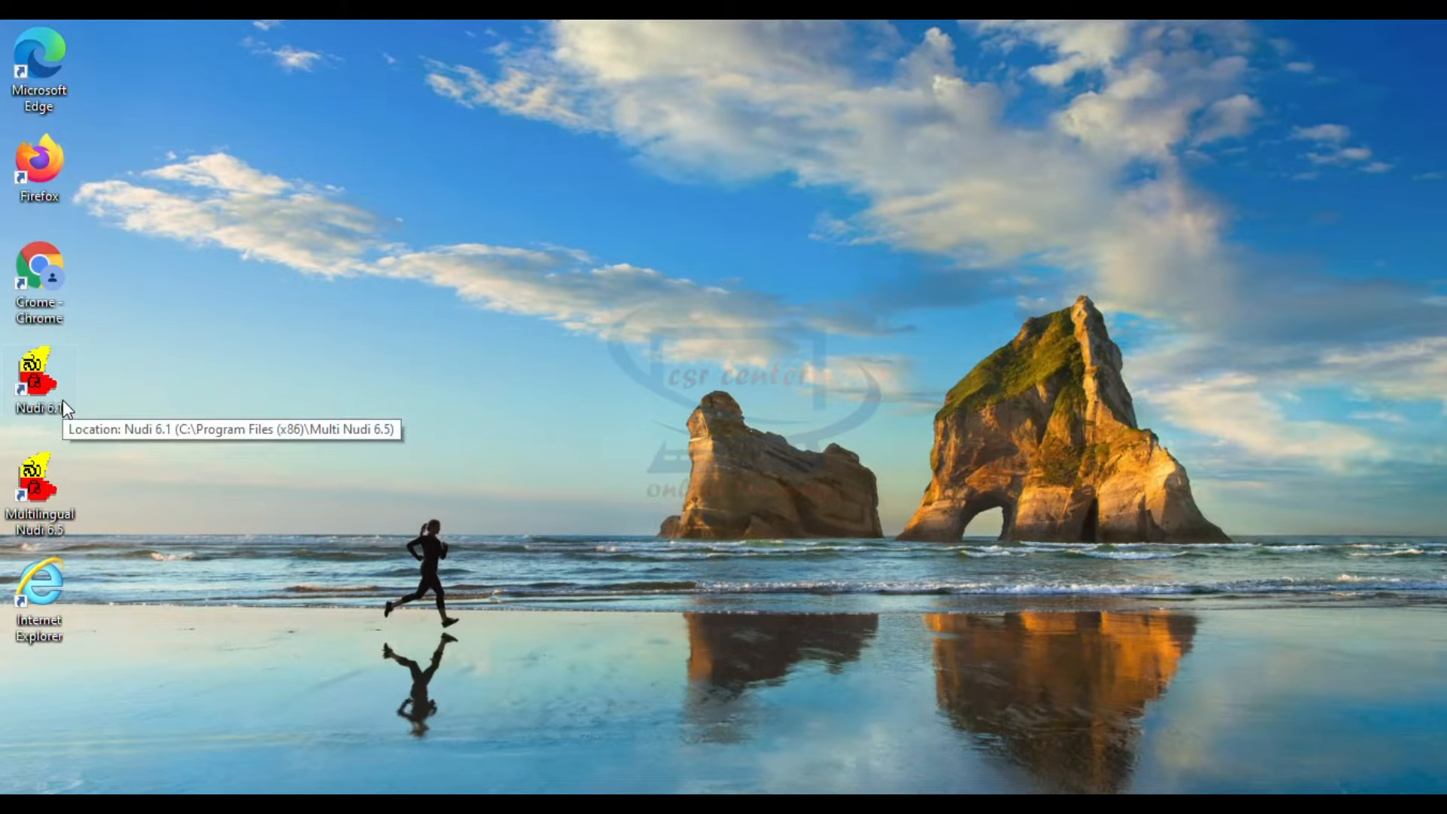
- Start Nudi 6.1 for Kannada typing, switch to Chrome and run a Google search for "ಕುವೆಂಪು"
double_click(34, 381)
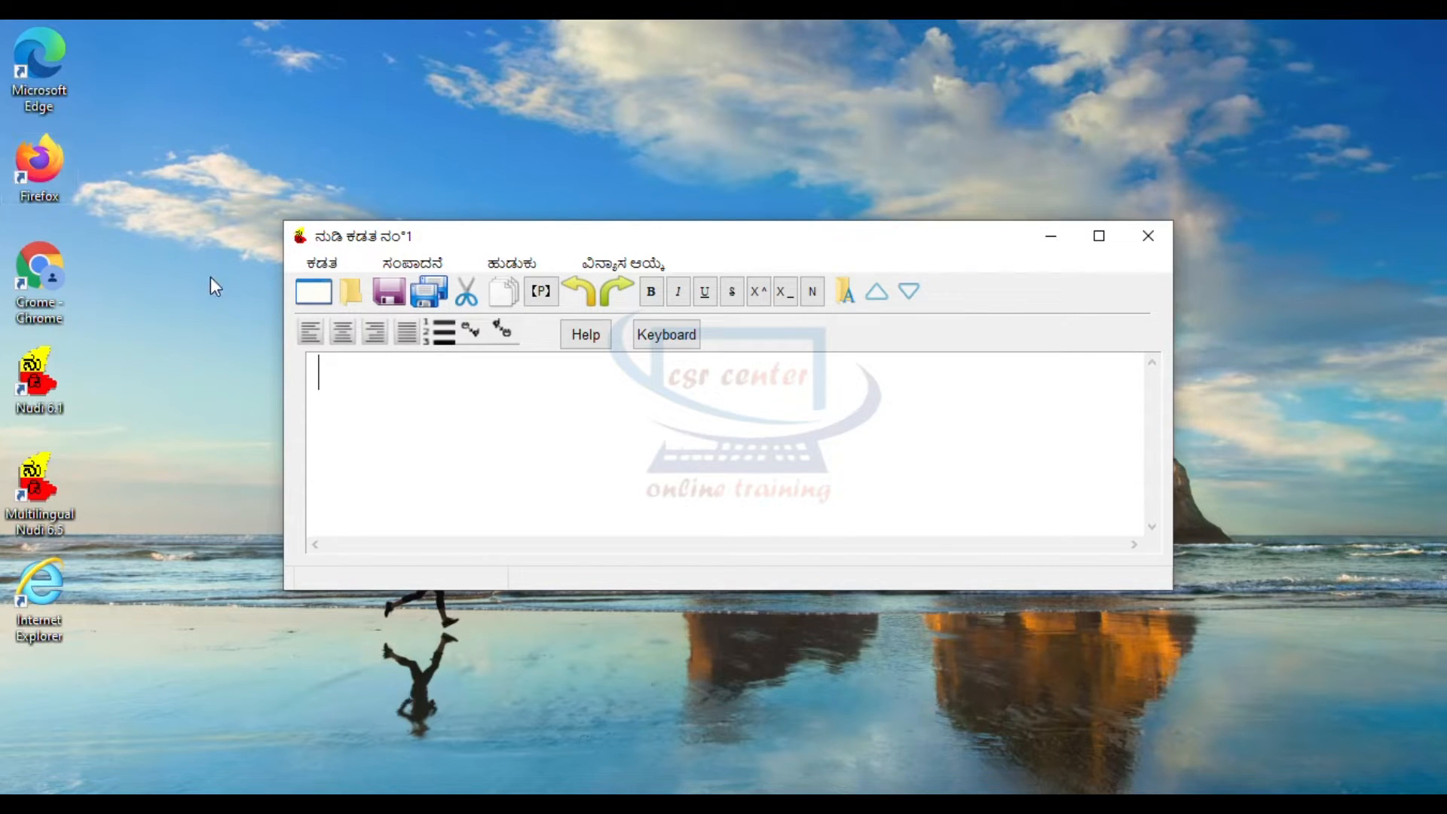
double_click(33, 269)
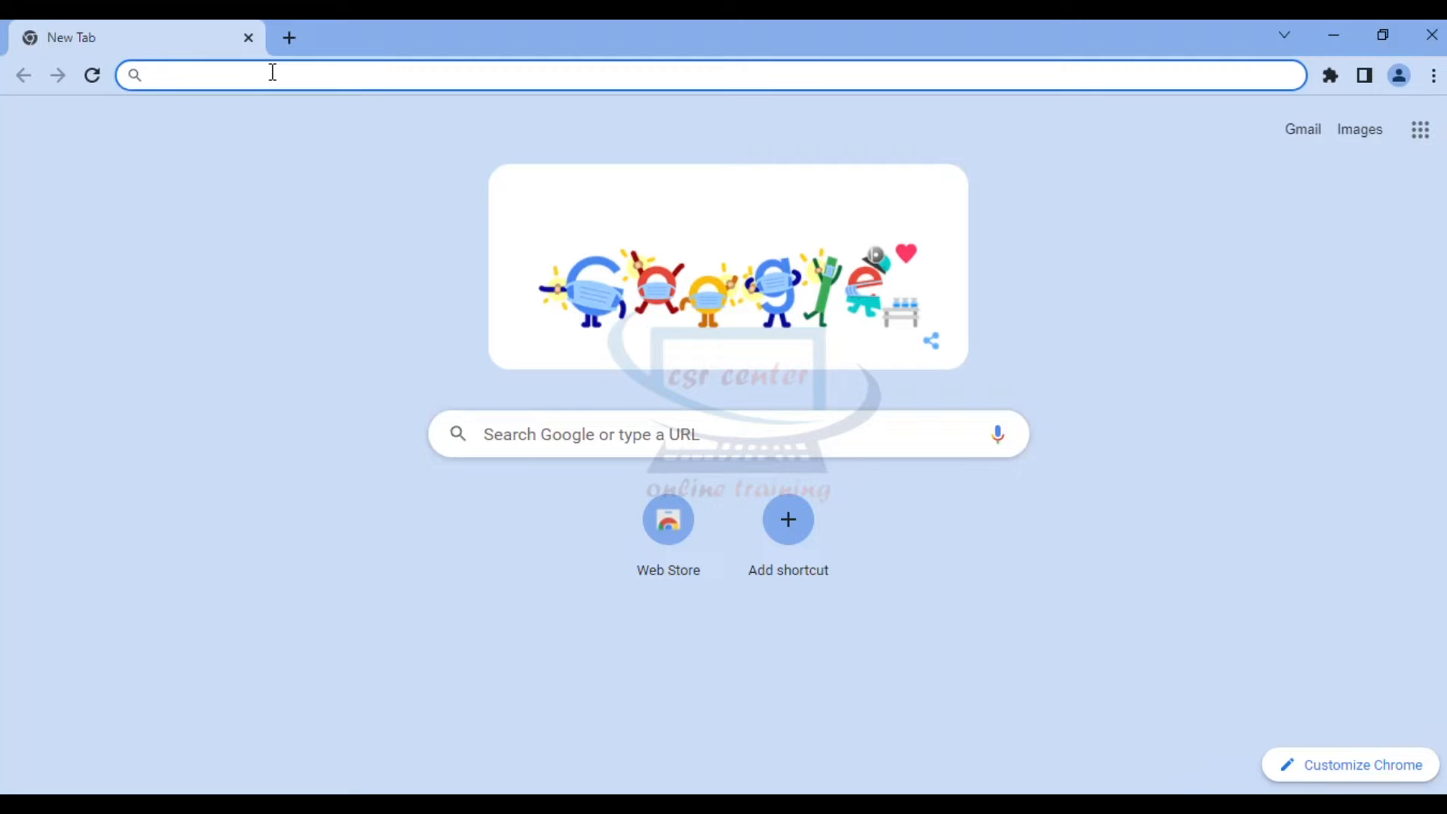
type("ಕು")
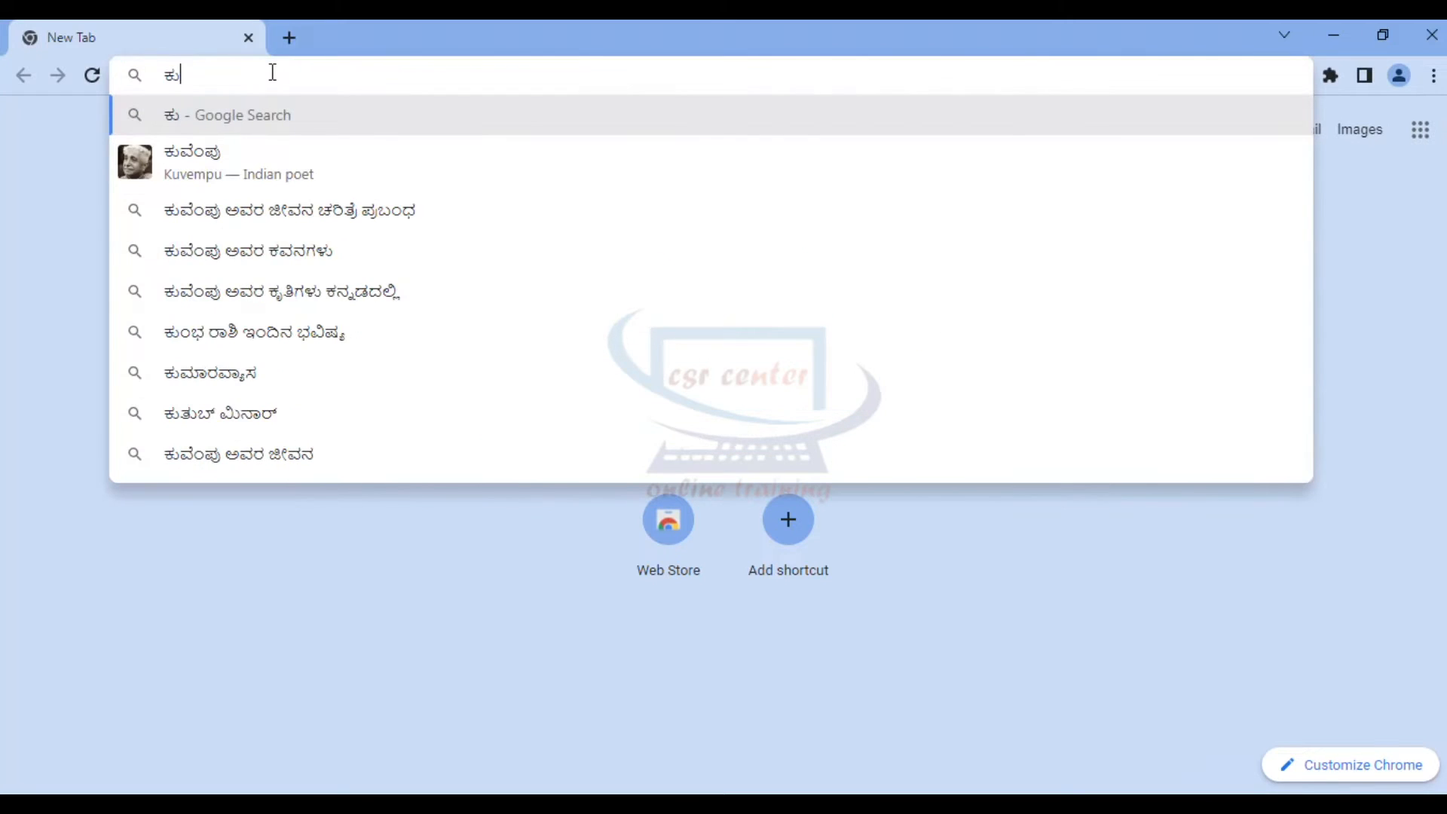
type("ವೆ")
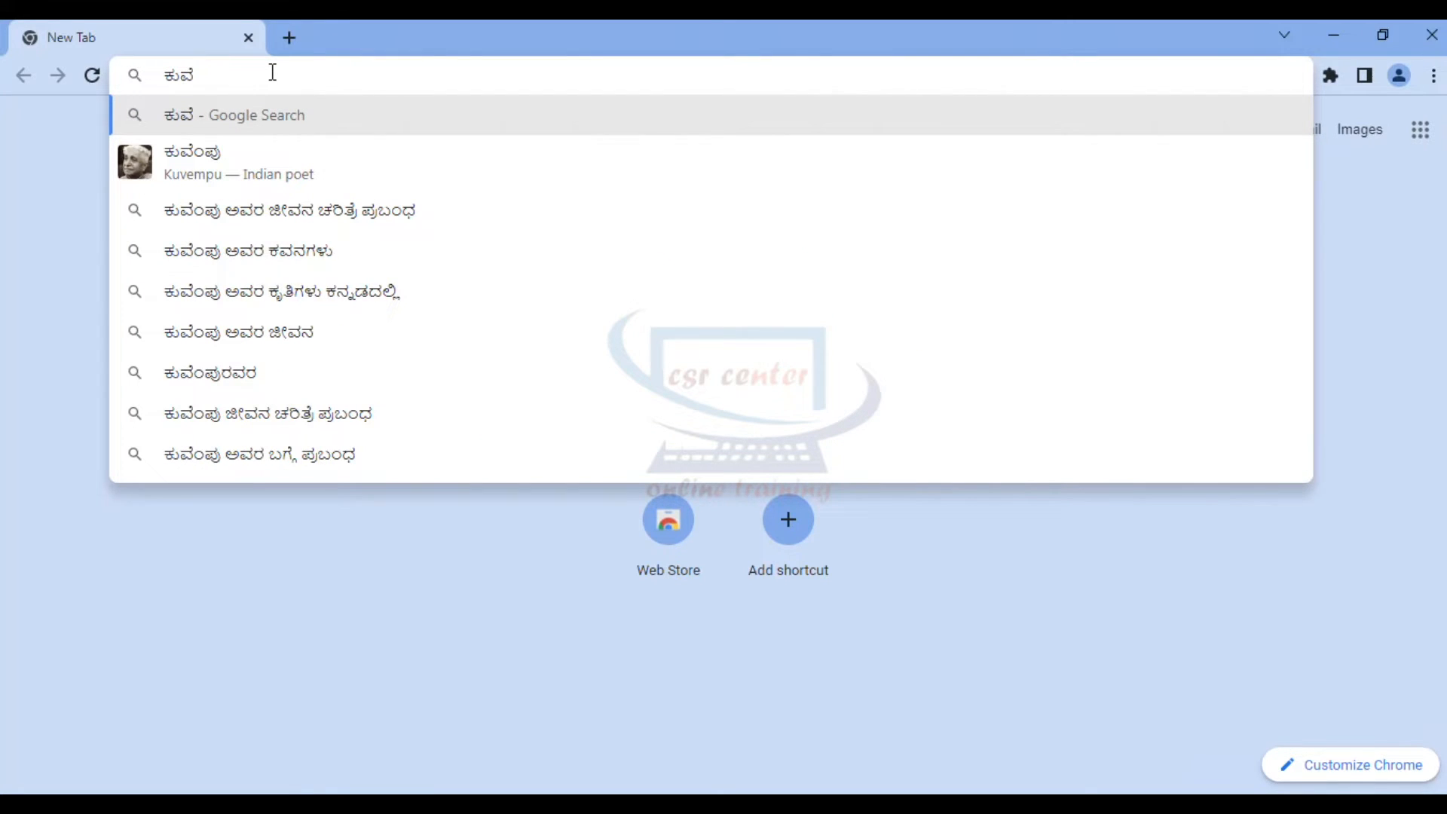
type("ಂ")
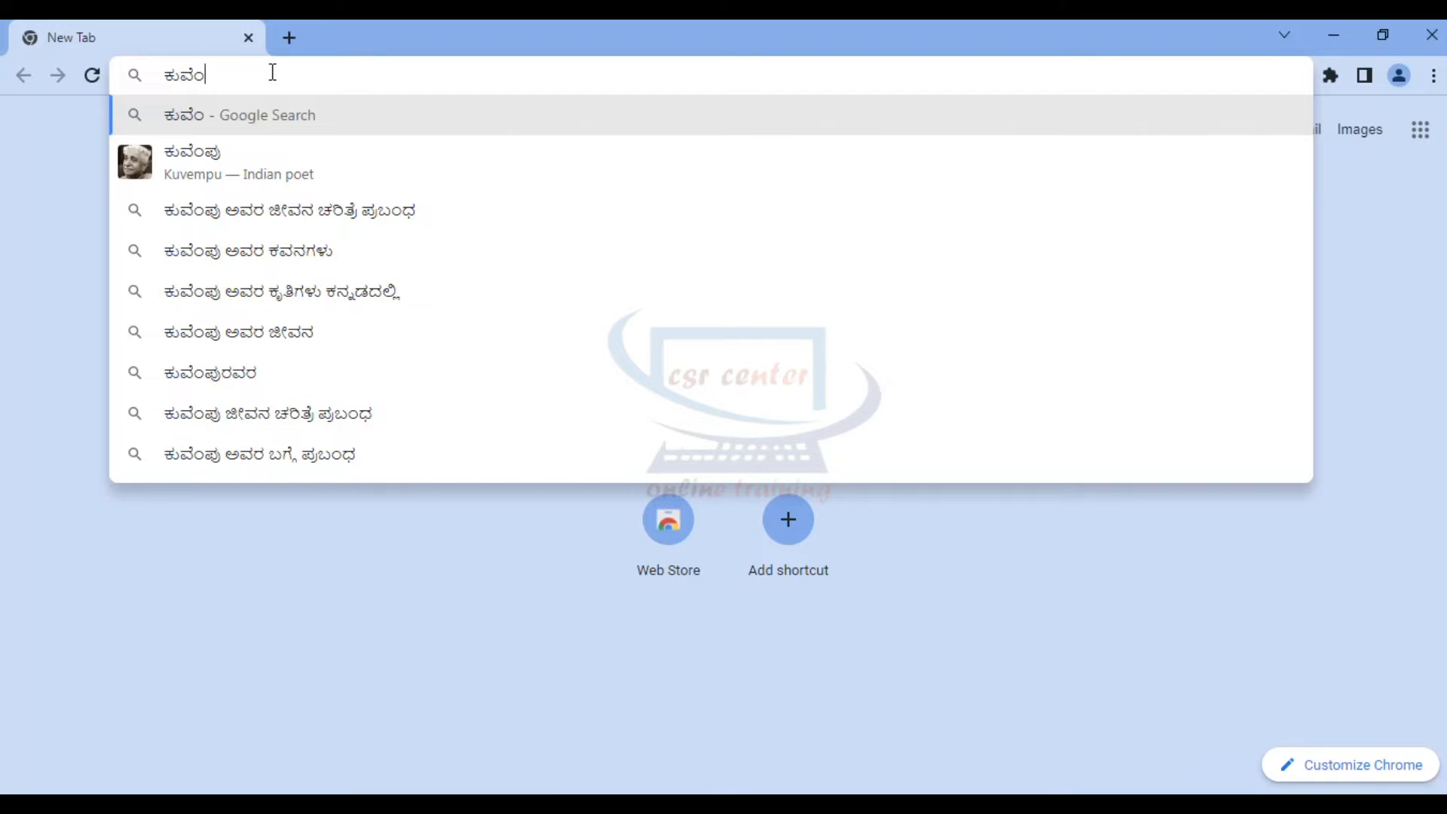
type("ಪು")
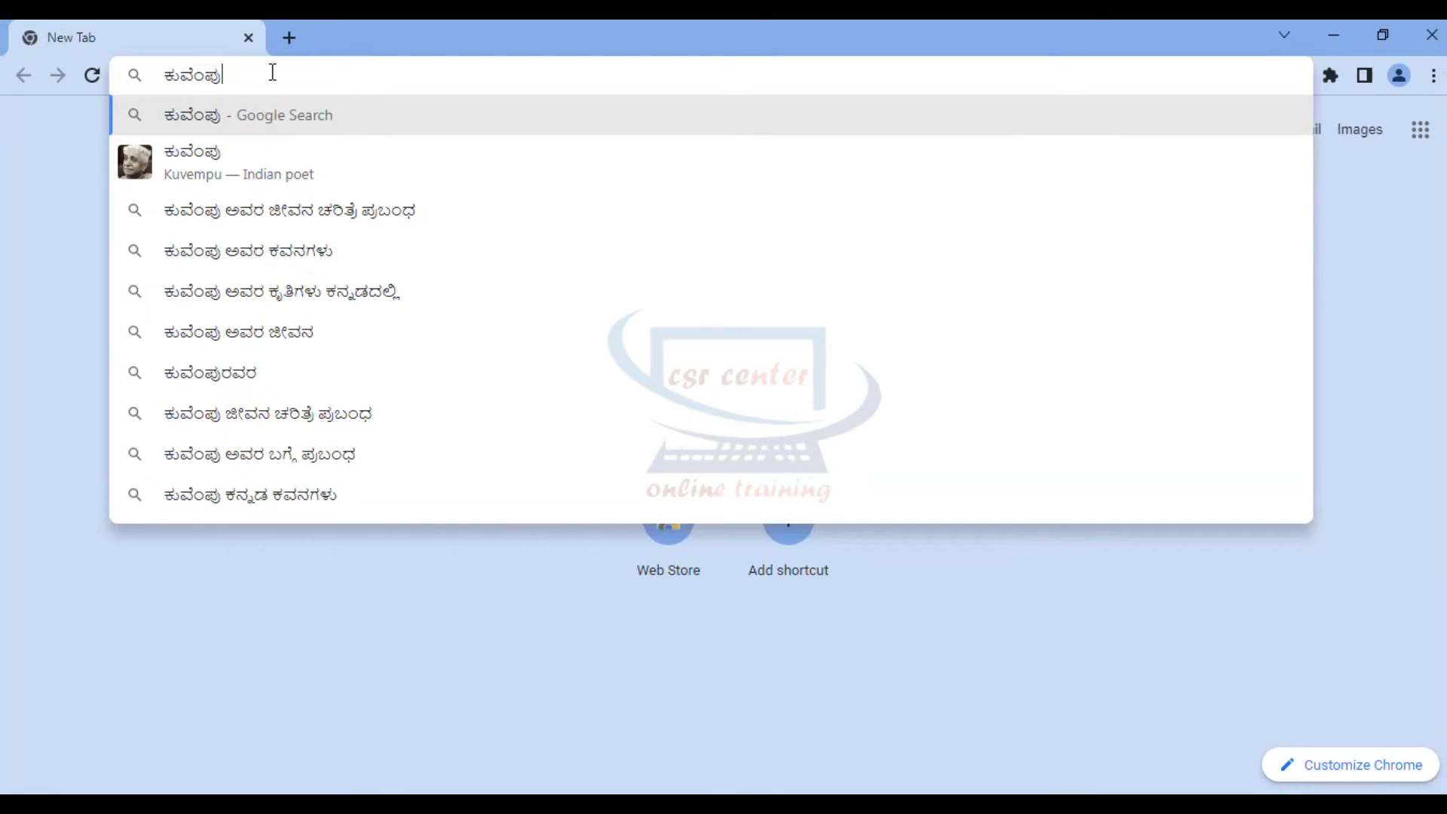
key("Return")
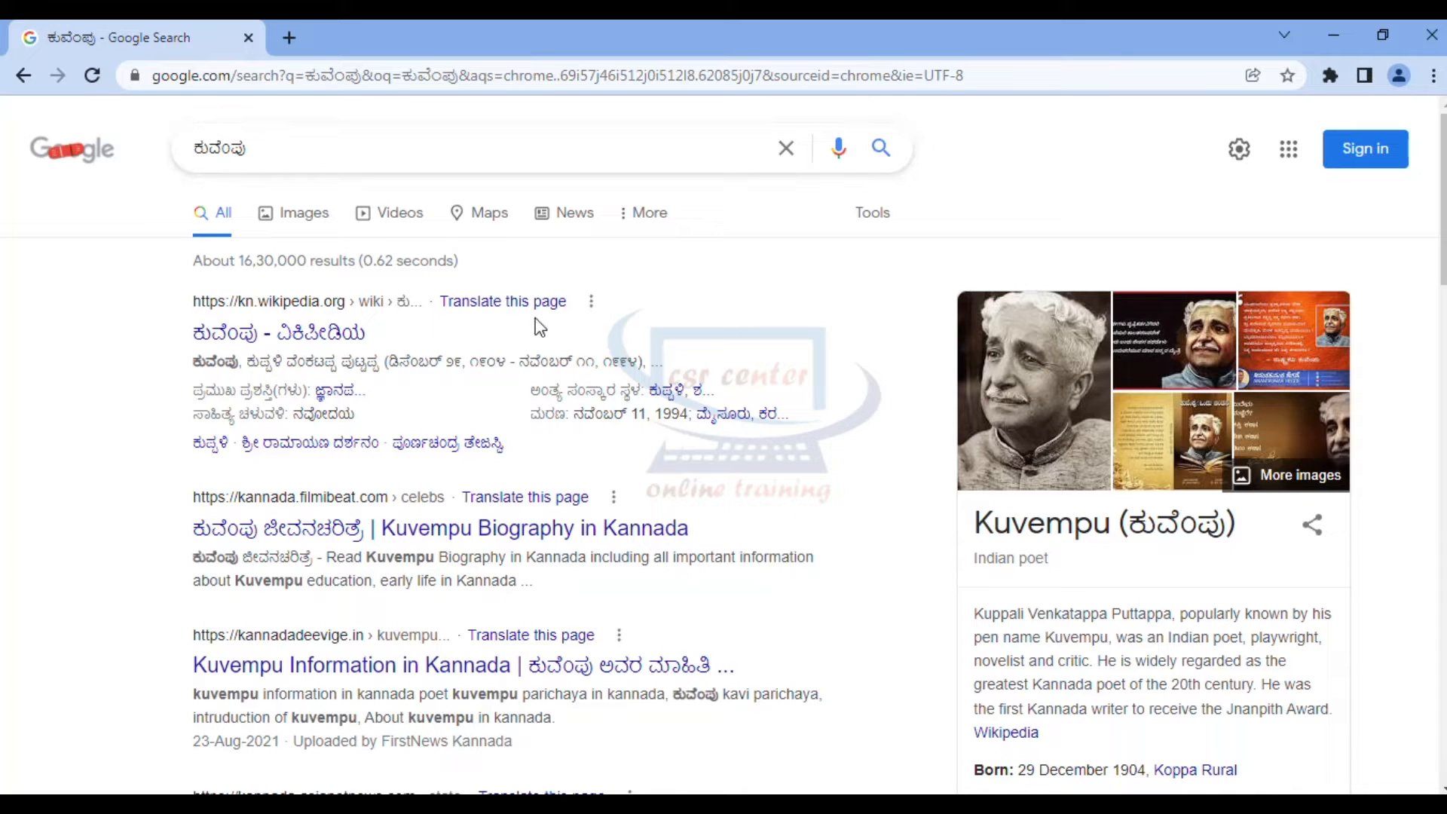
- Look through the whole page of Google results for "ಕುವೆಂಪು", close Chrome and move the Nudi editor window higher on the desktop
scroll(579, 341, "down", 10)
scroll(579, 341, "down", 14)
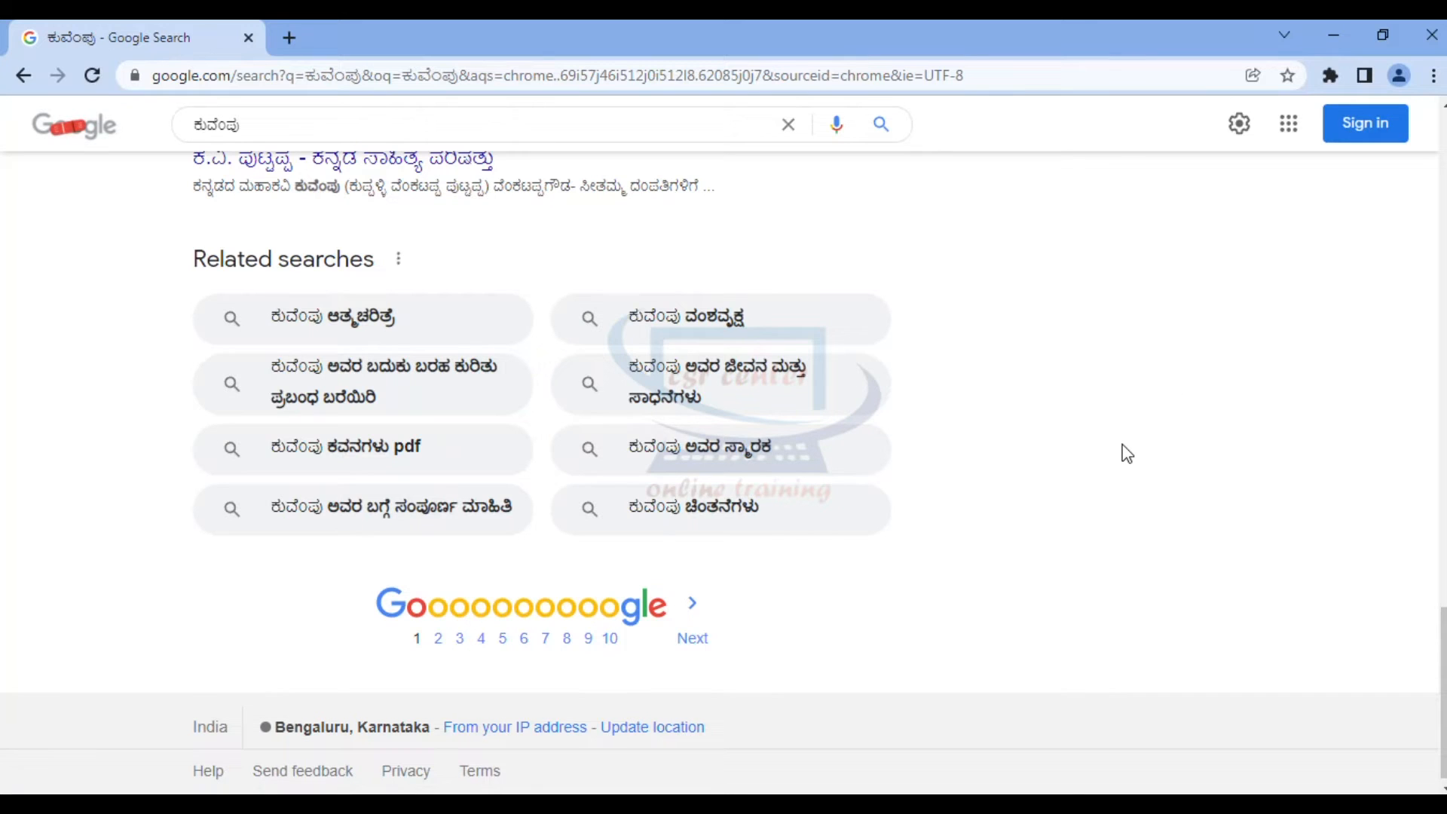
scroll(1122, 450, "up", 15)
scroll(1122, 451, "up", 7)
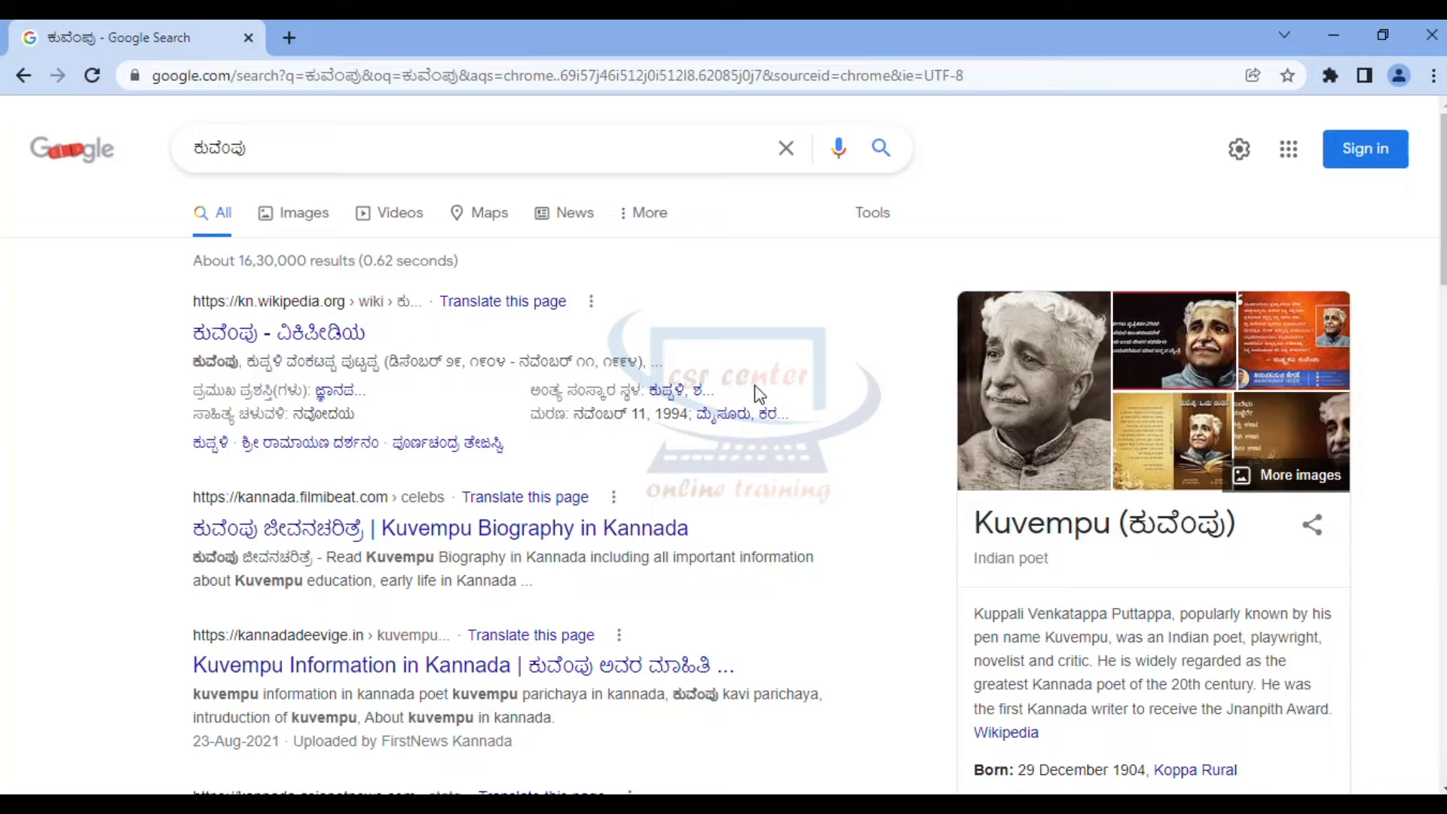
left_click(1432, 36)
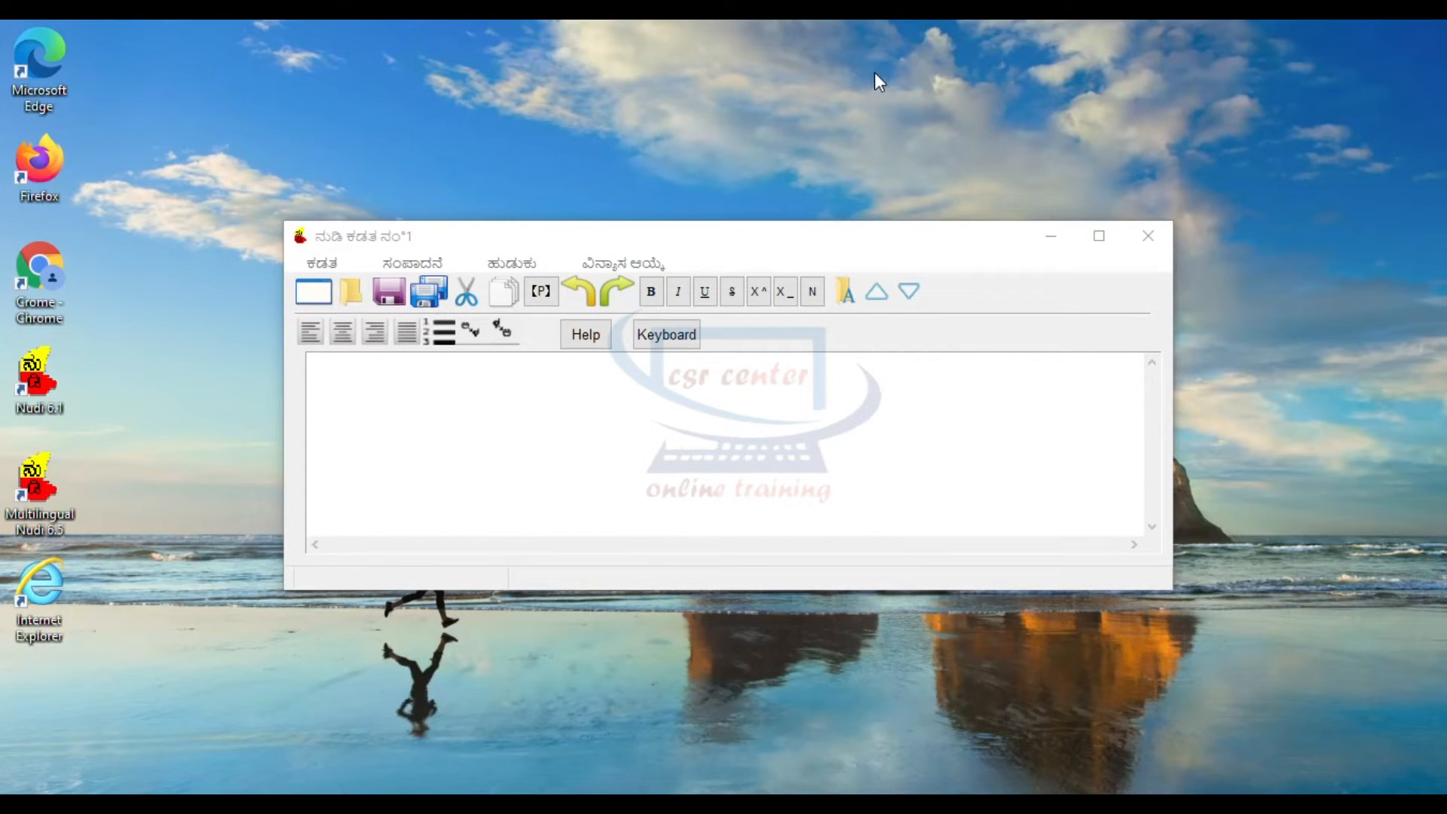
left_click_drag(861, 246, 881, 152)
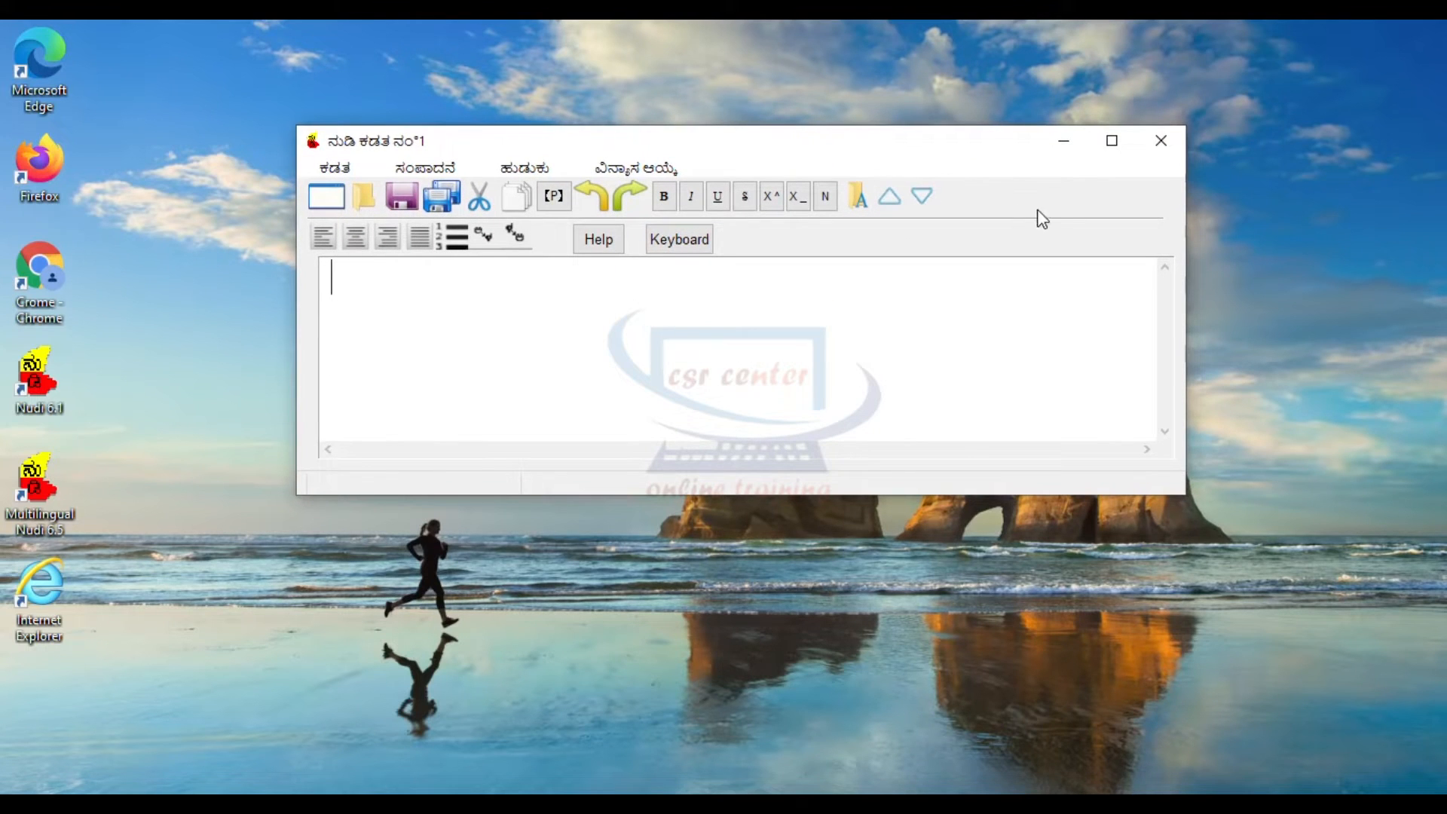
- Switch to Microsoft Edge, run a web search for "ಸ್ವತಂತ್ರ ಭಾರತ" and look through the results
double_click(47, 52)
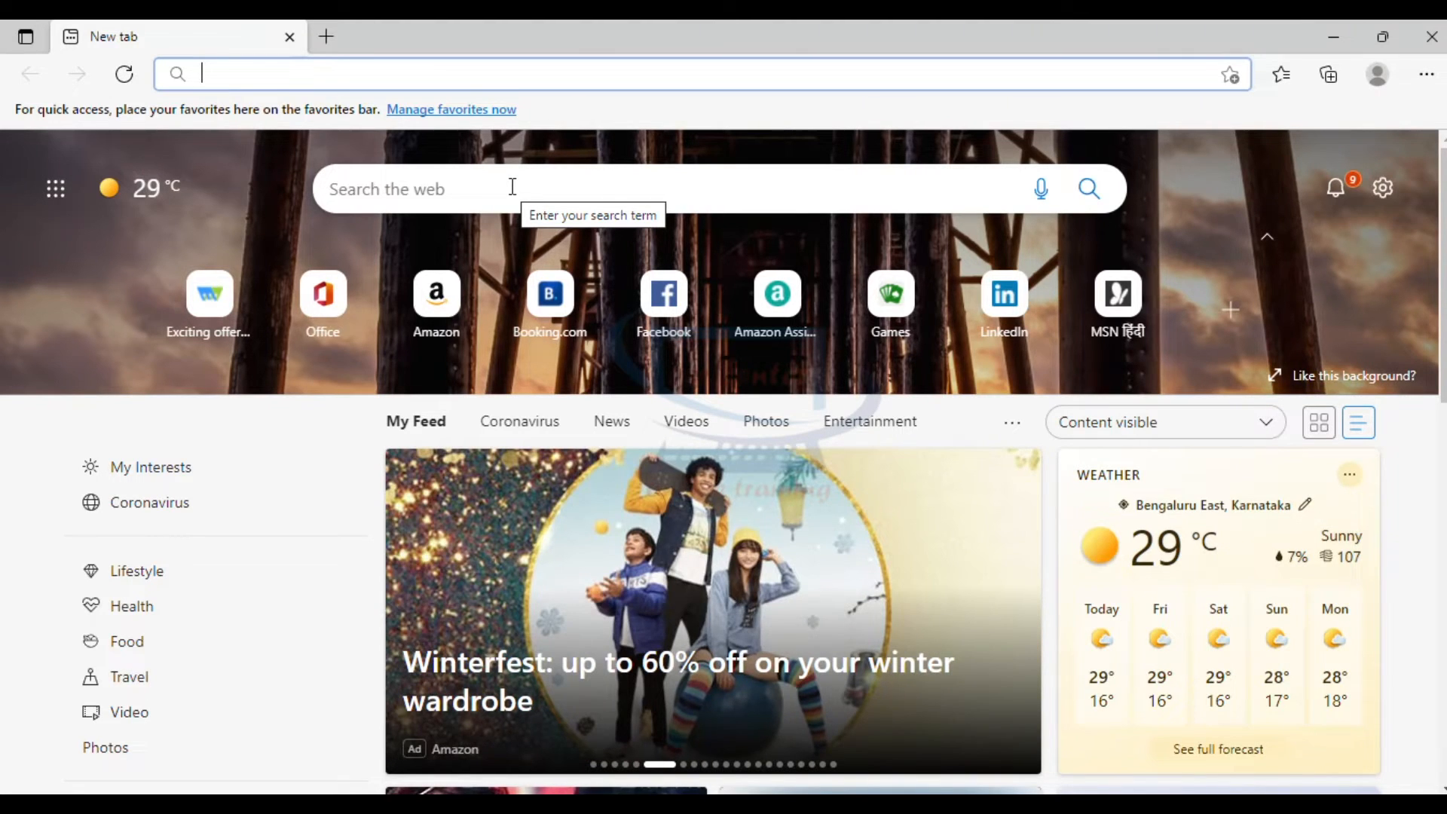
type("ಸ್ವತಂತ್ರ ಭಾರತ")
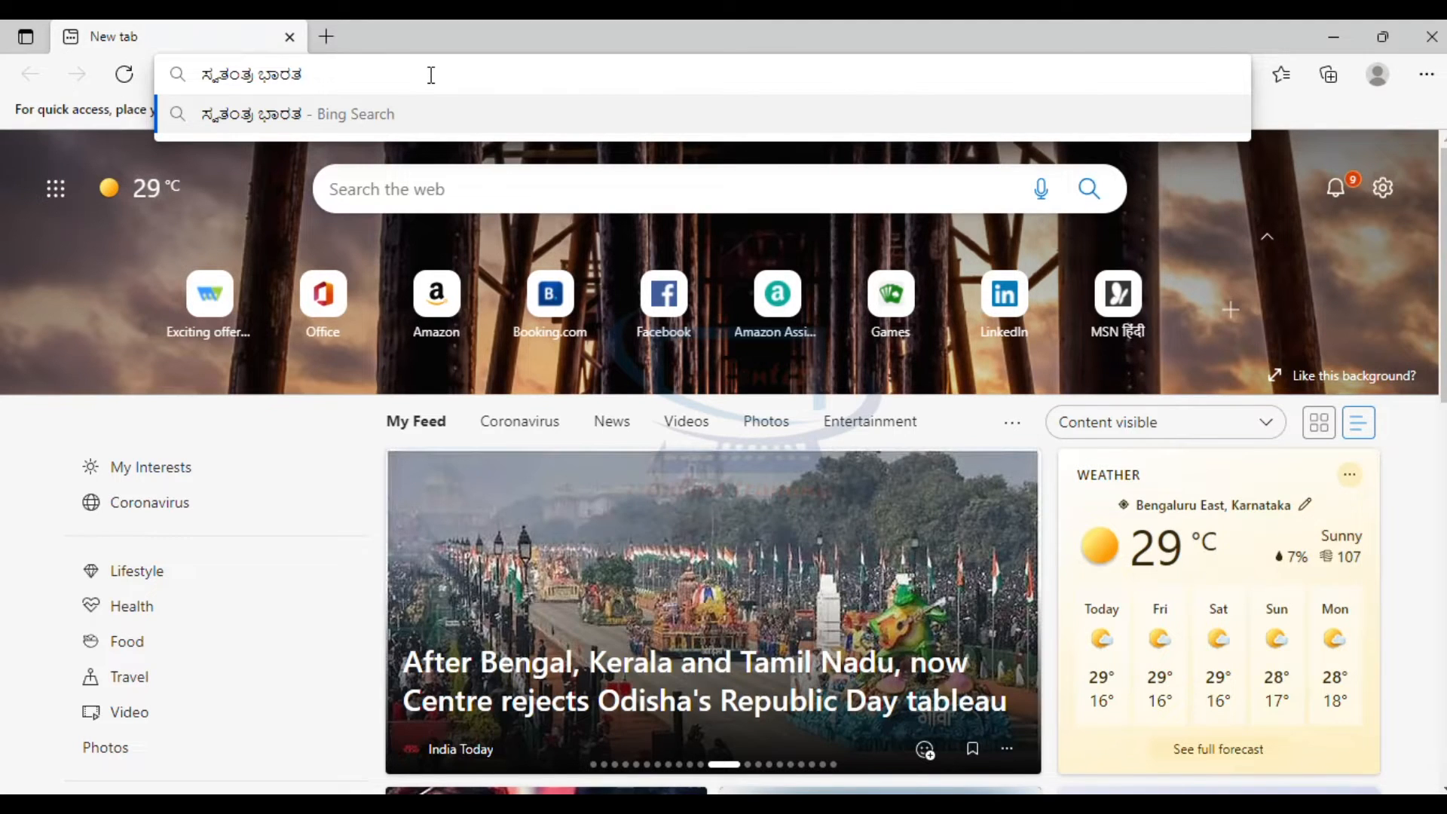
key("Return")
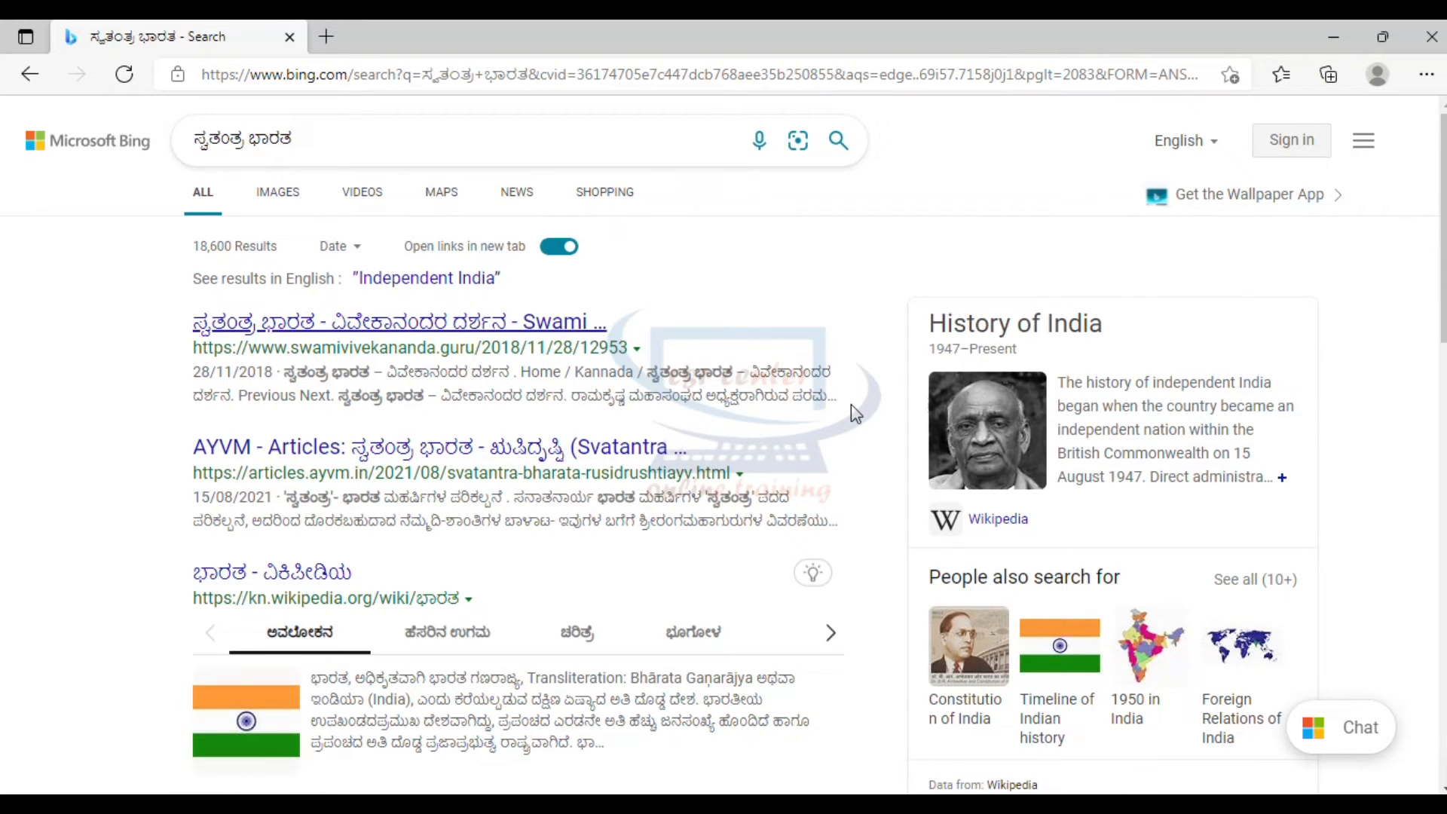
scroll(852, 407, "down", 15)
scroll(852, 412, "up", 15)
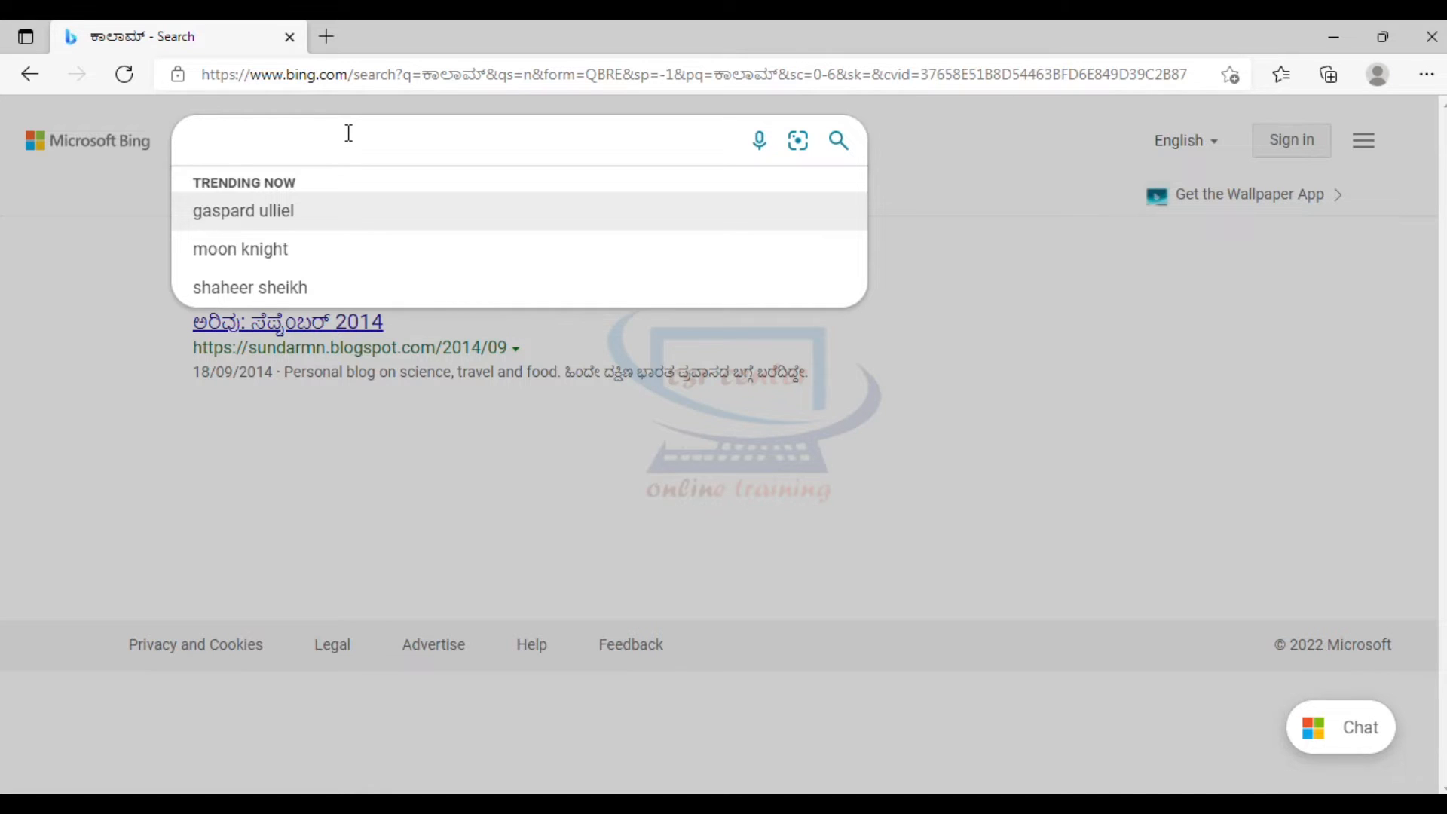
- Enter "ಸ್ವಾಮಿ" in Bing, run the suggested search "ಸ್ವಾಮಿ ವಿವೇಕನಂದ" and close Edge
type("ಸ")
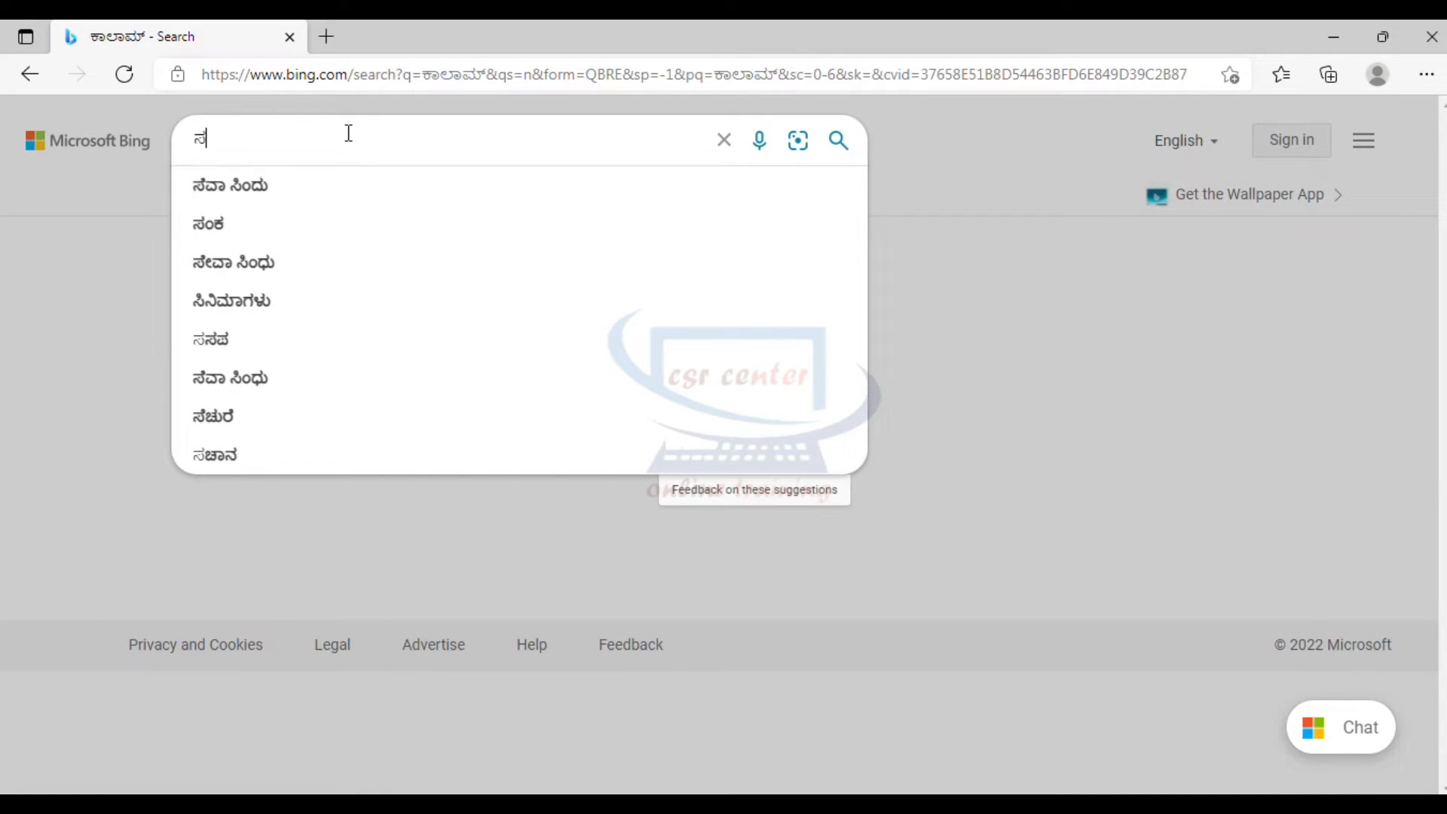
type("್")
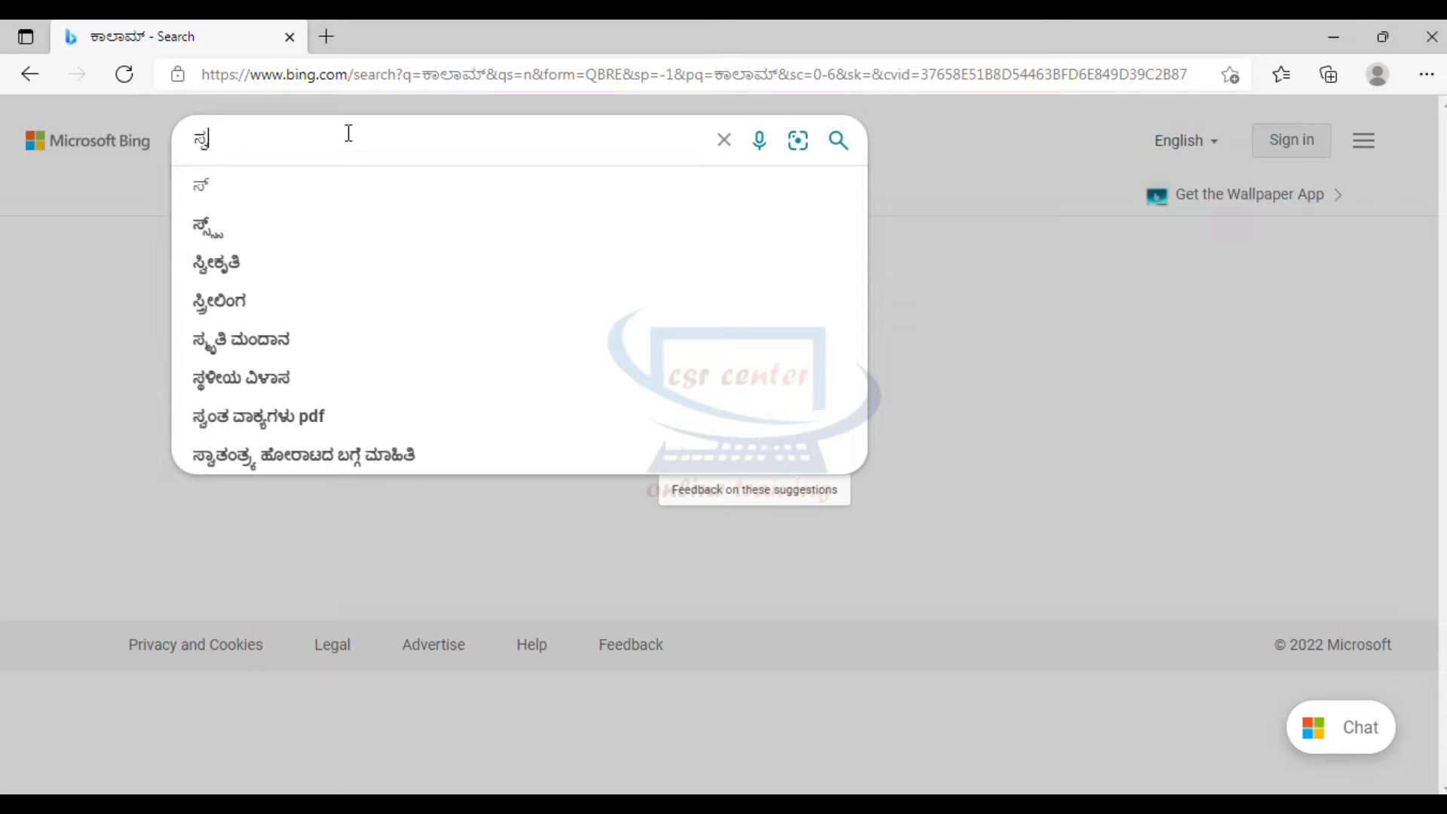
type("ವ")
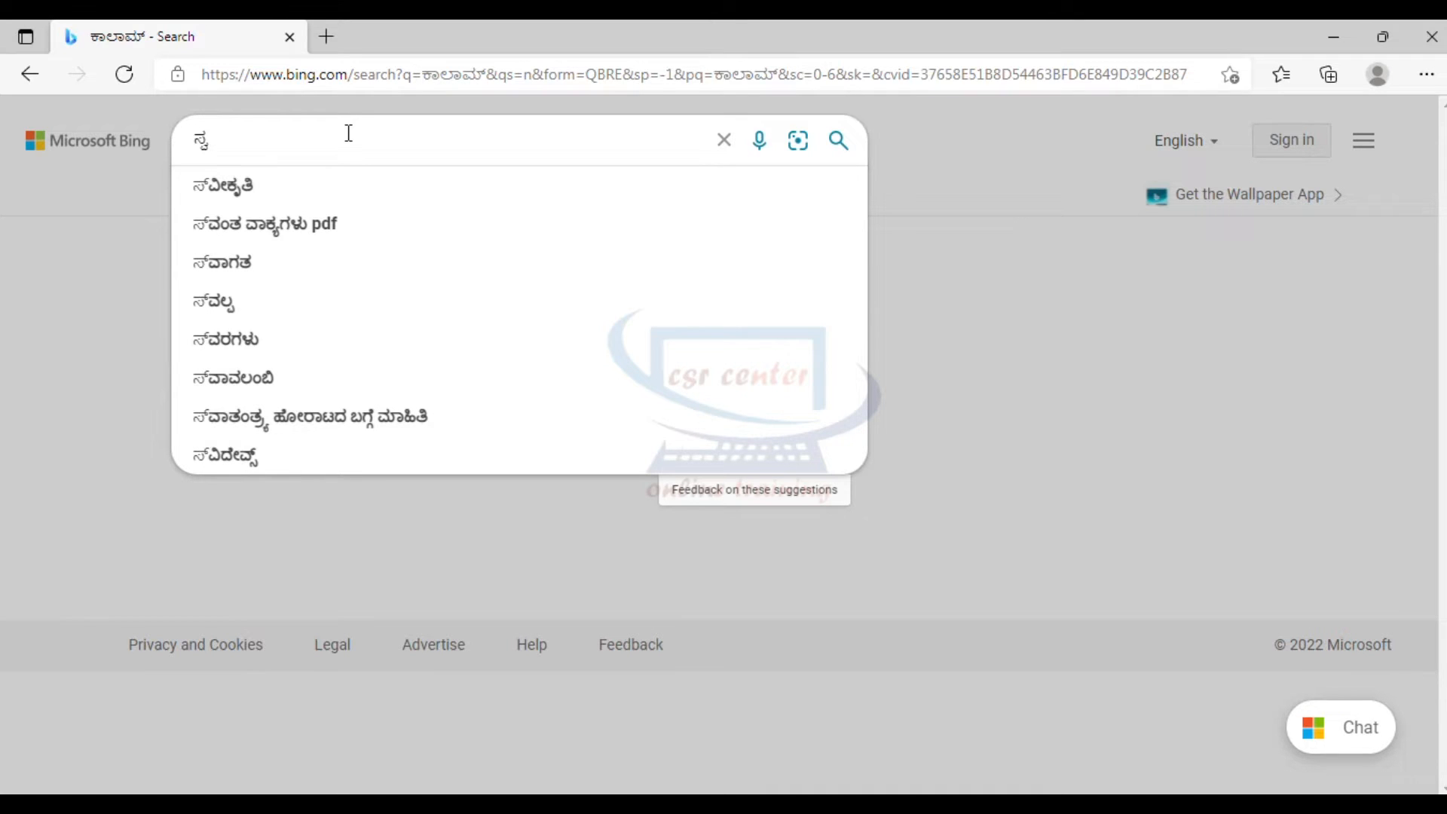
type("ಾ")
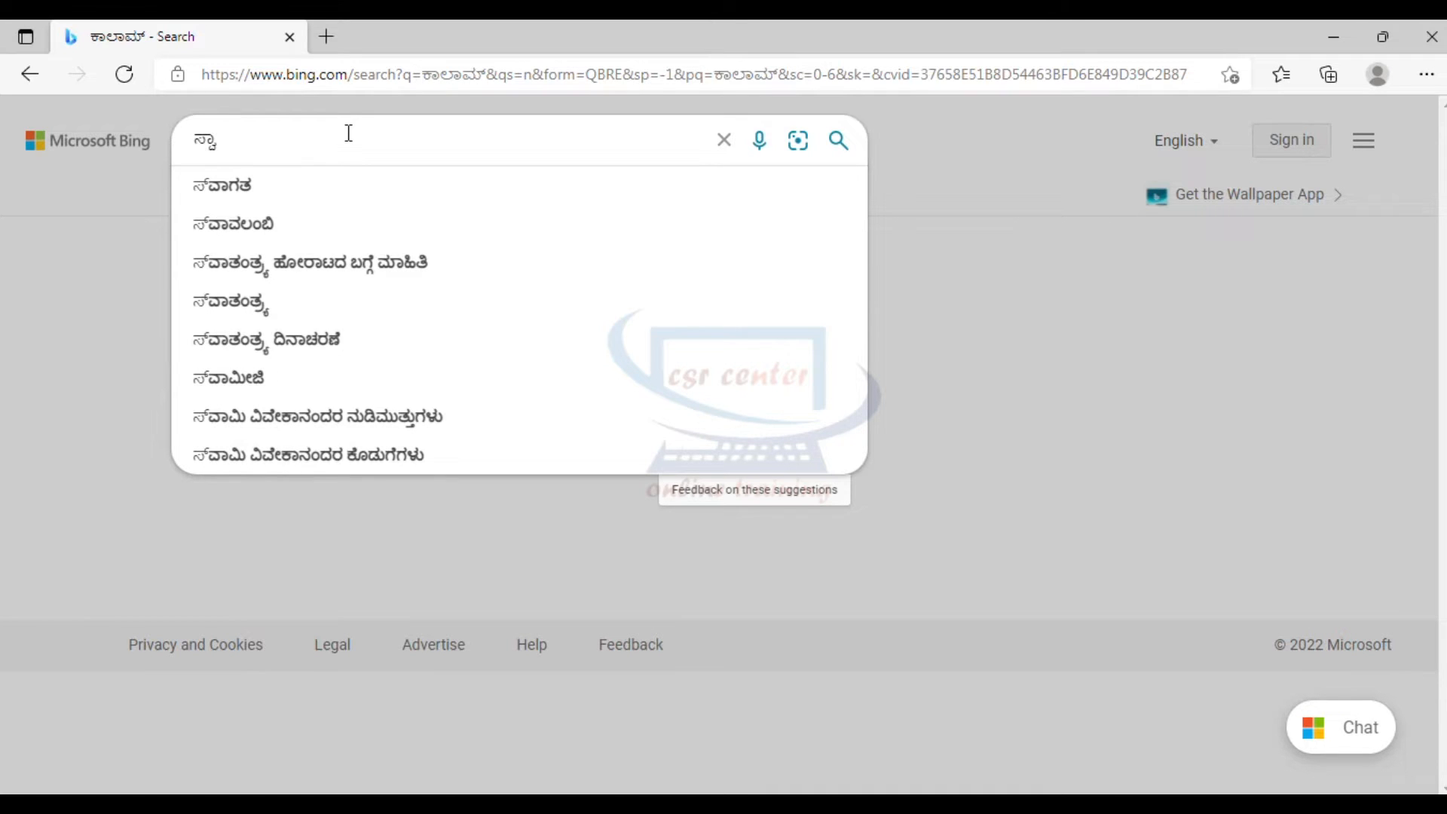
type("ಮಿ")
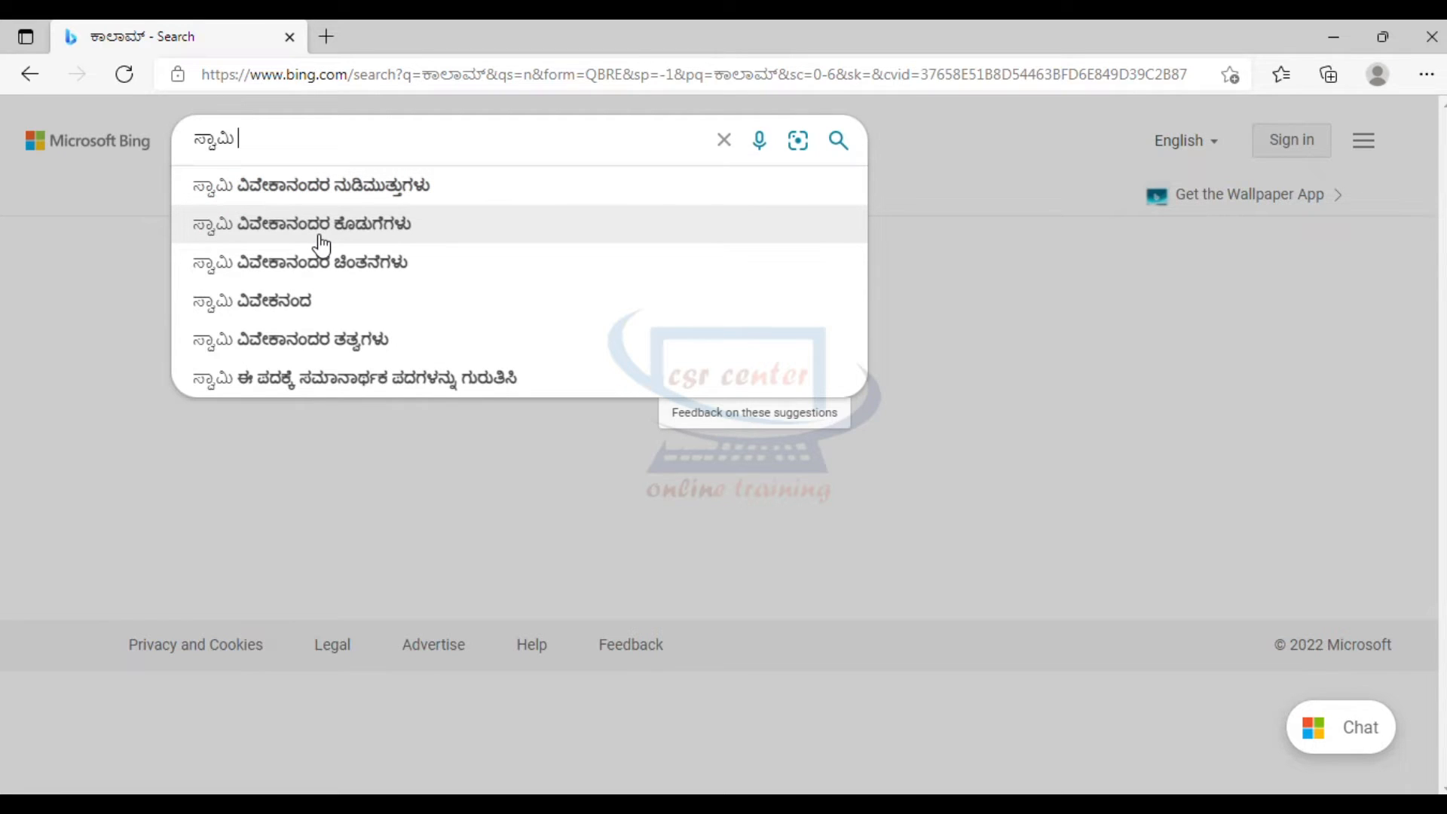
left_click(279, 316)
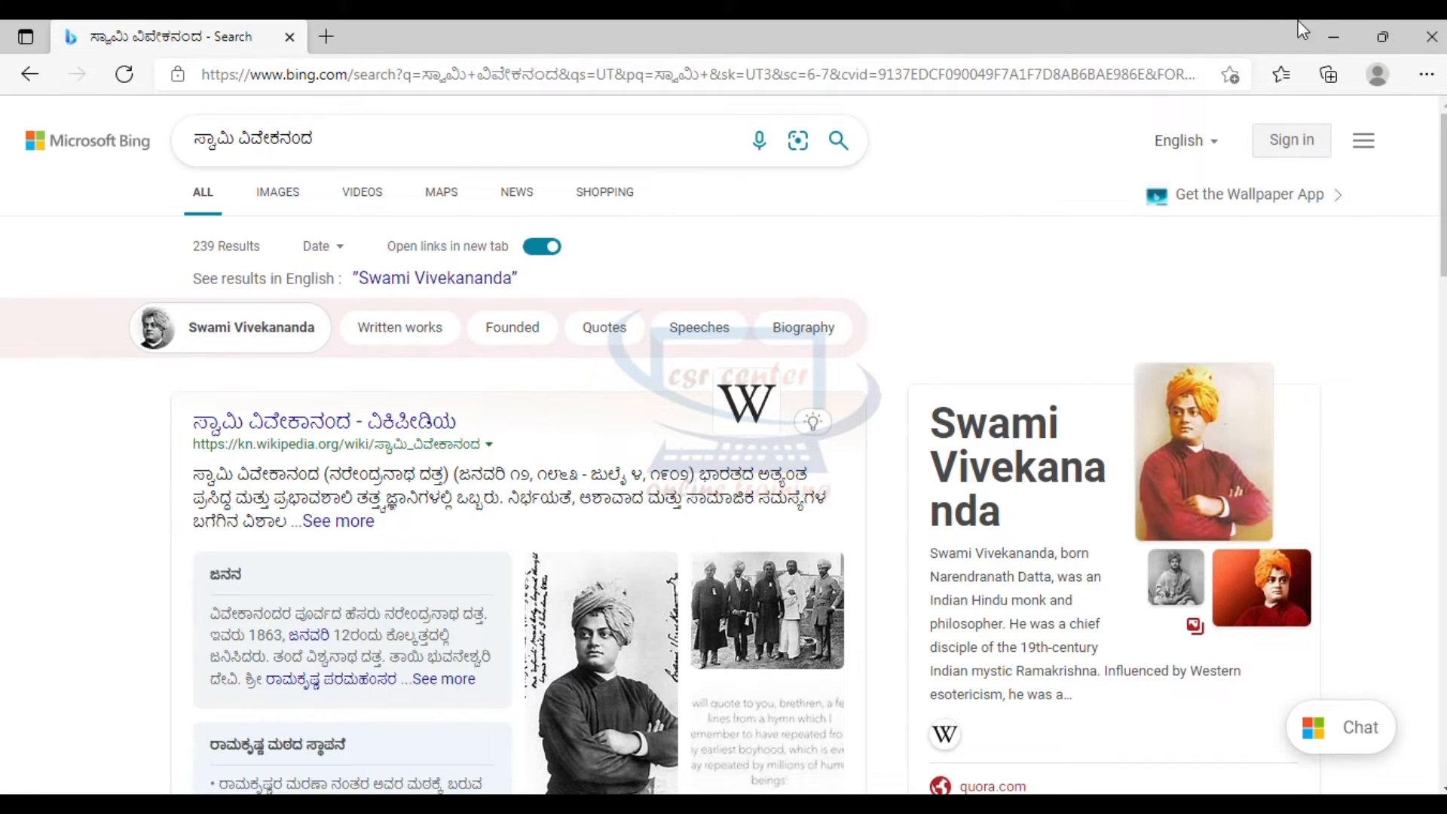
left_click(1430, 38)
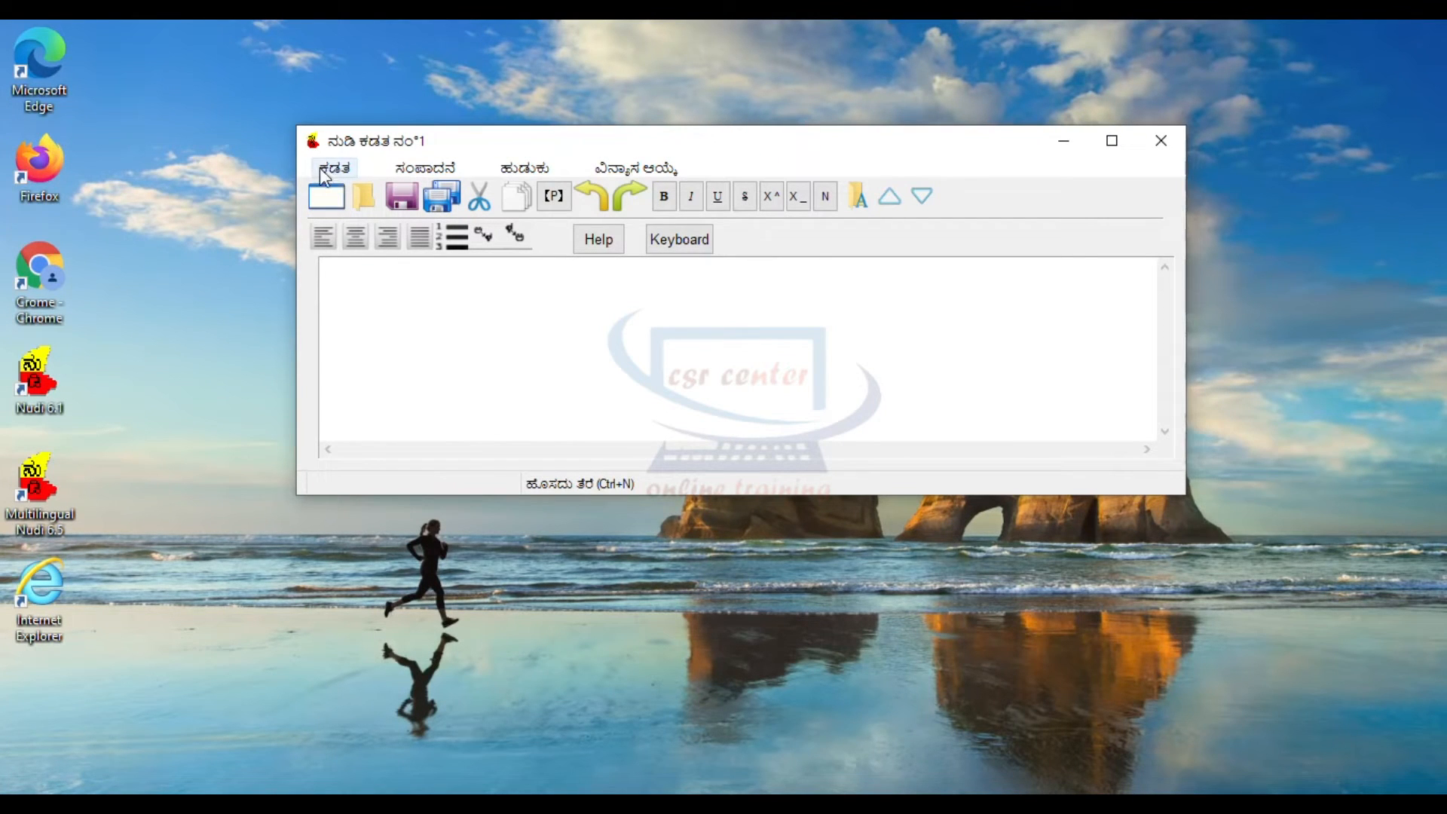
- Switch to Firefox, search for "ಸಾಮ್ರಟ್ ಅಶೋಕ", look through the results and close the browser
left_click(42, 169)
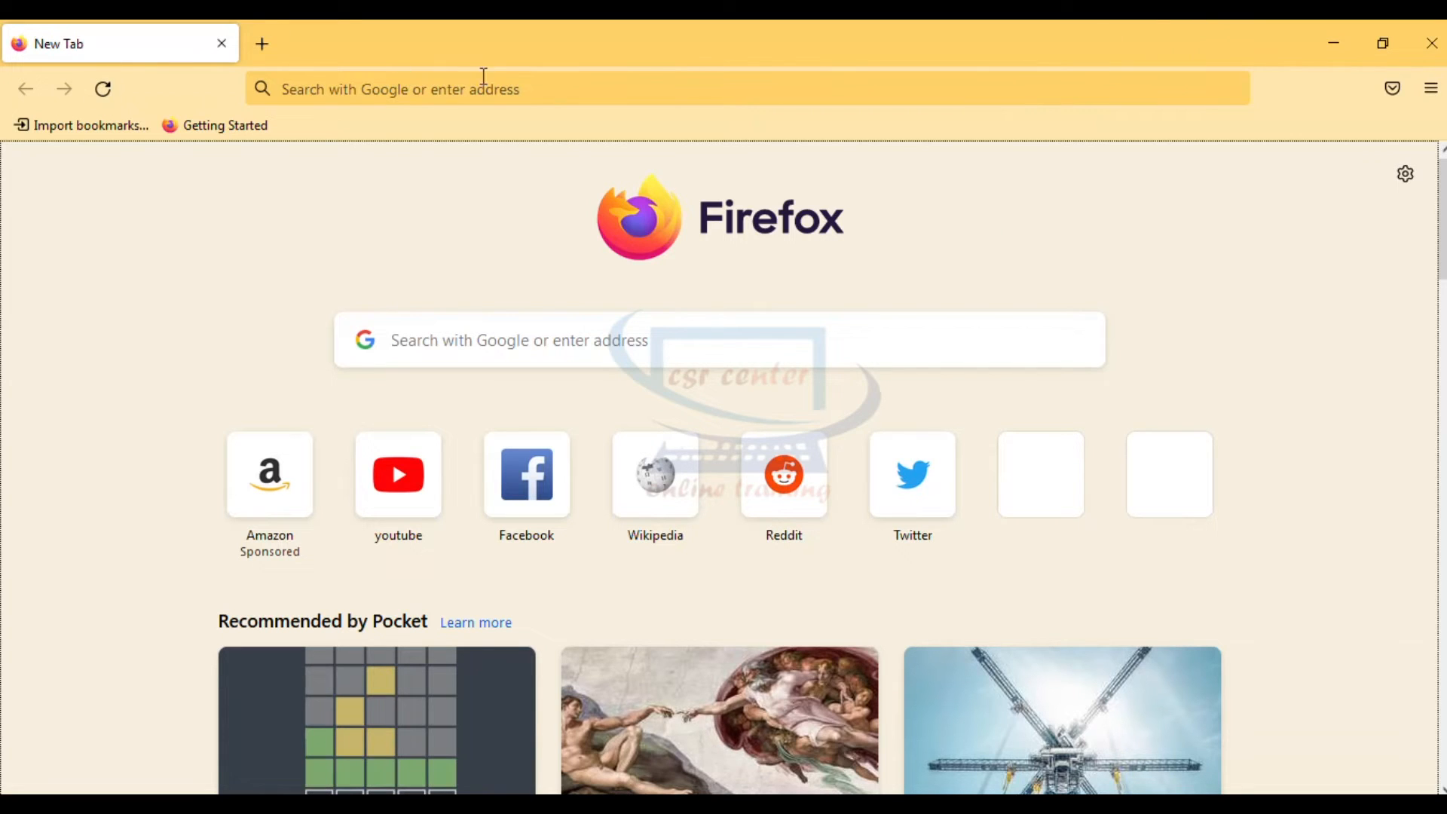
left_click(385, 90)
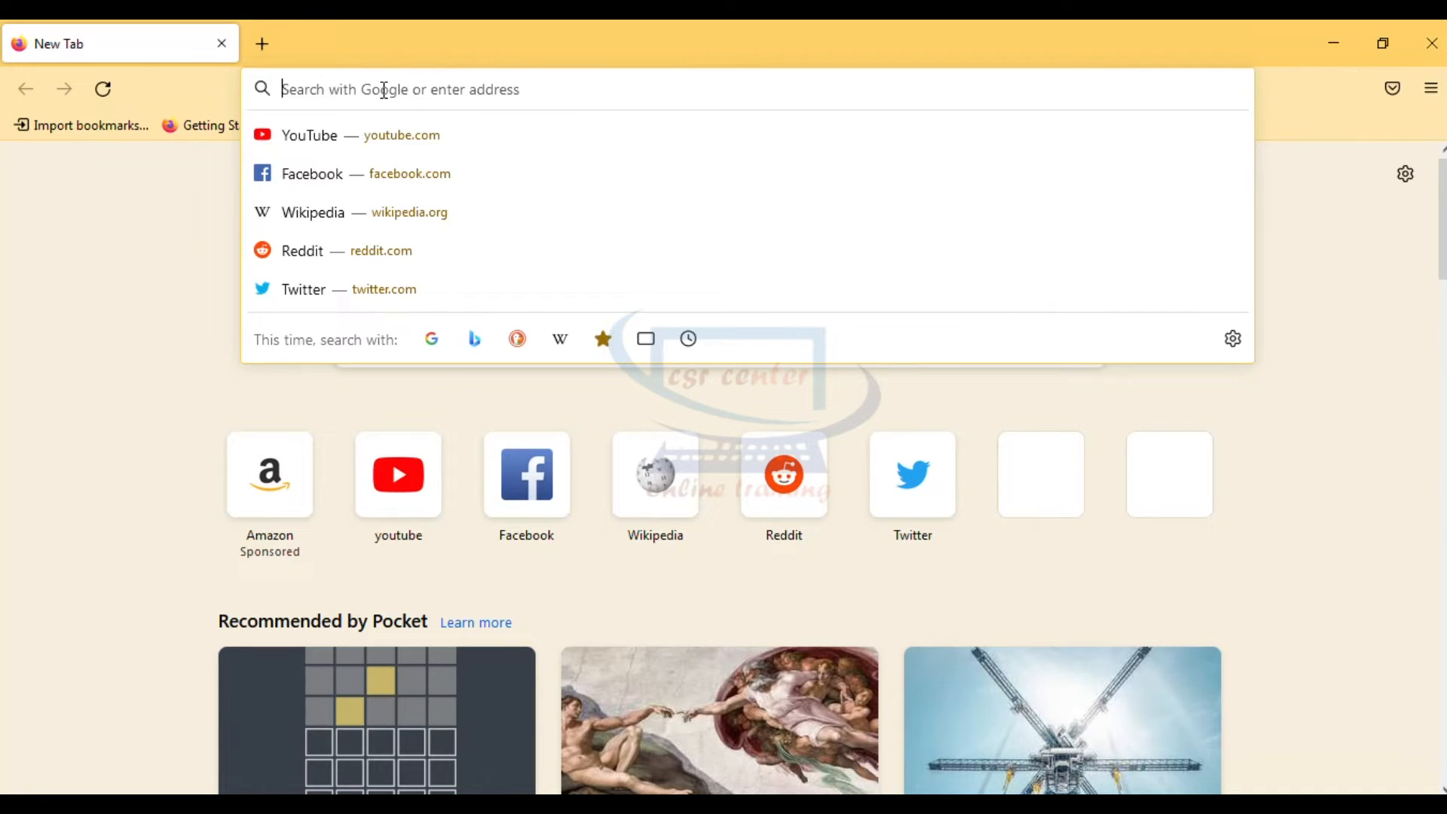
type("సా")
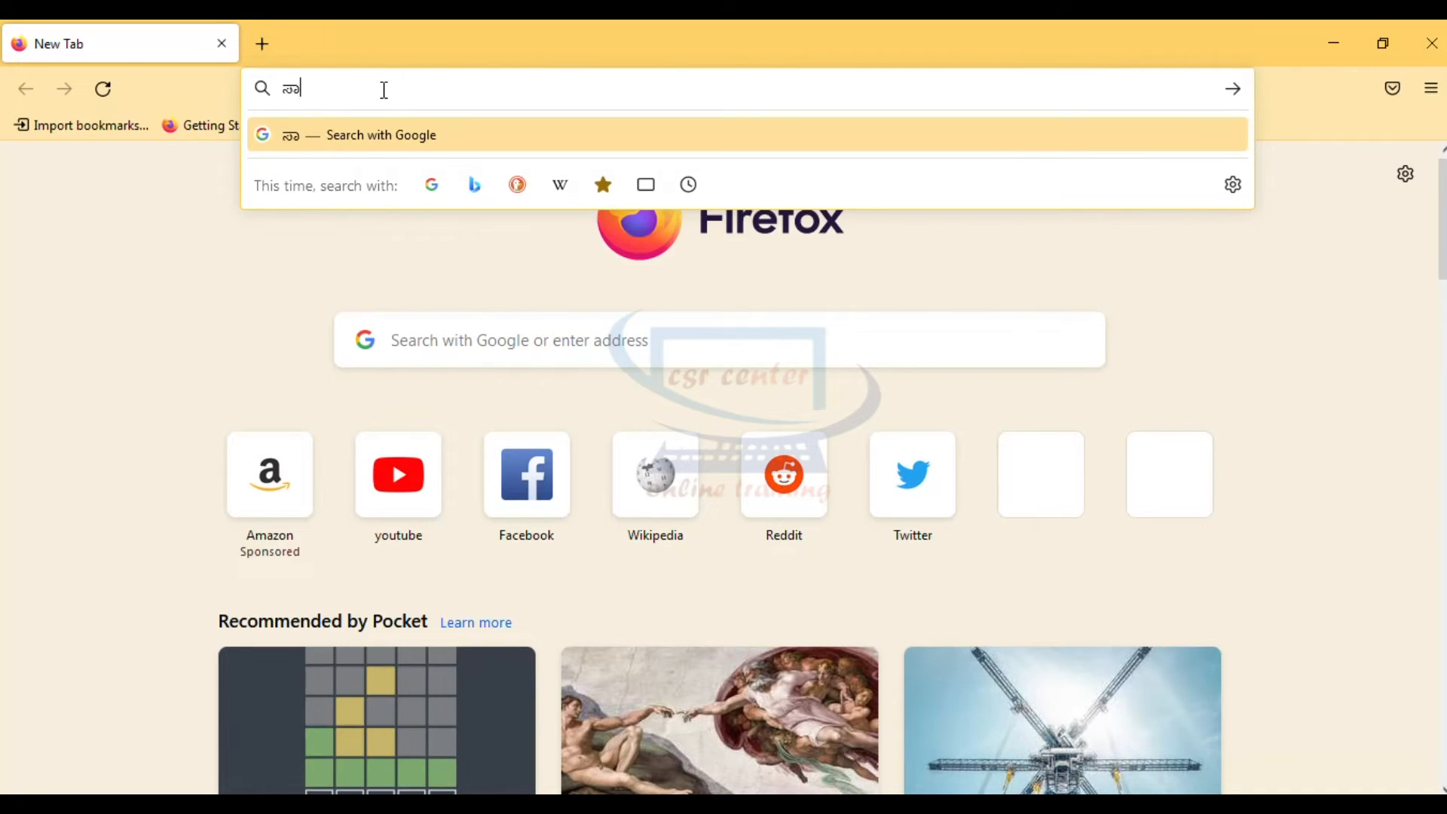
type("ಮ್ರಟ್ ಅಶೋಕ")
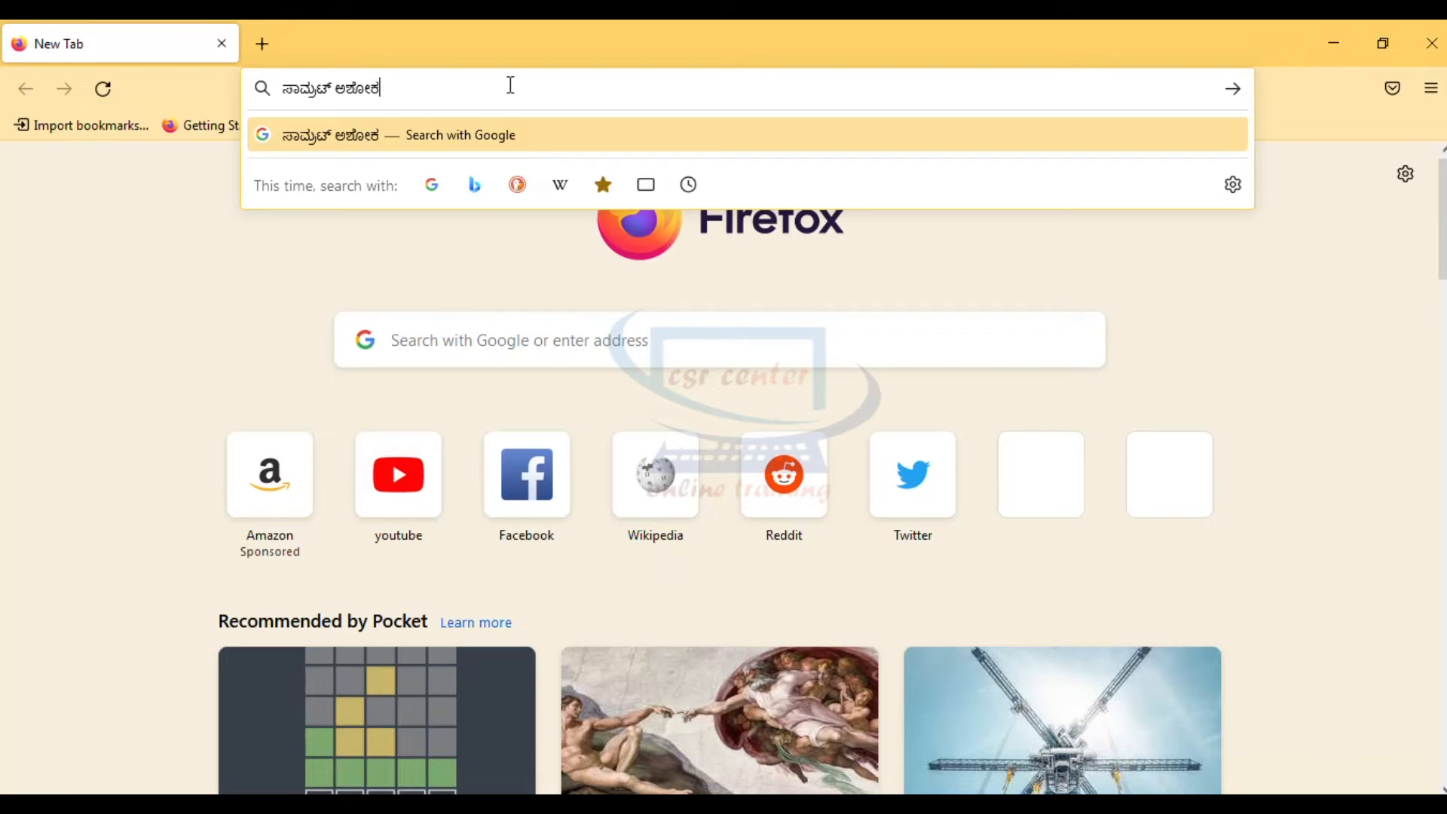
key("Return")
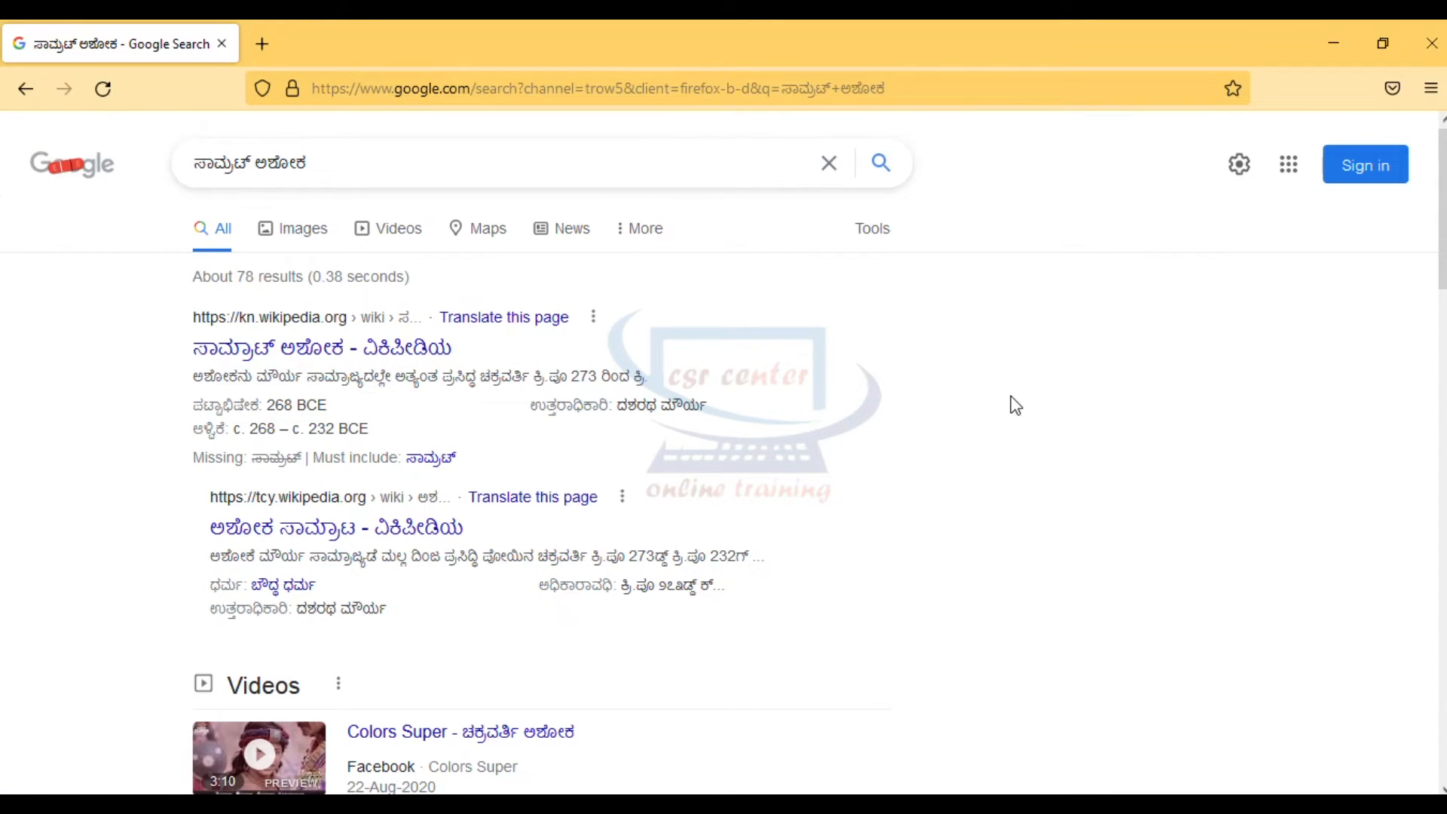
scroll(1015, 404, "down", 10)
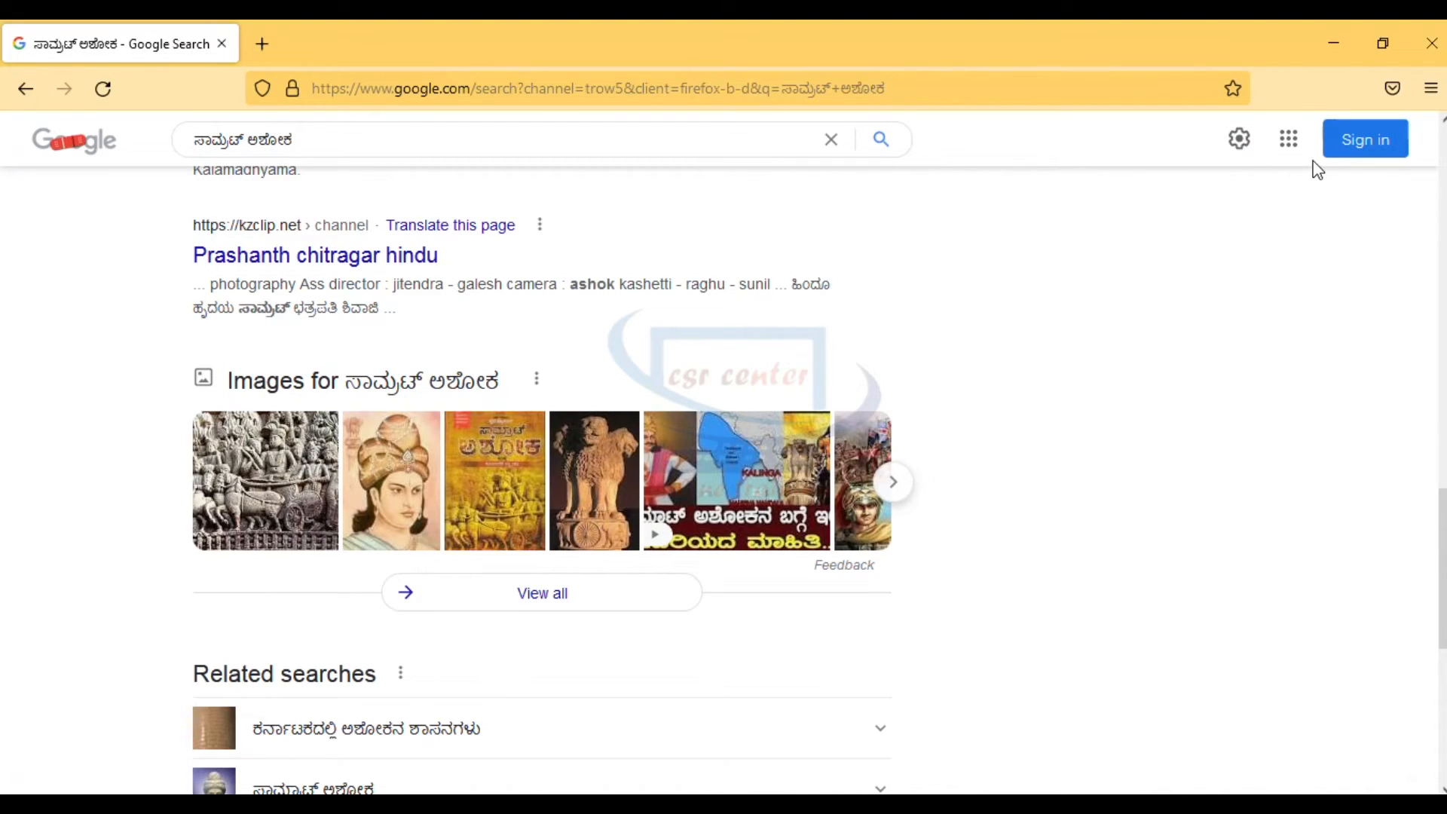
left_click(1433, 43)
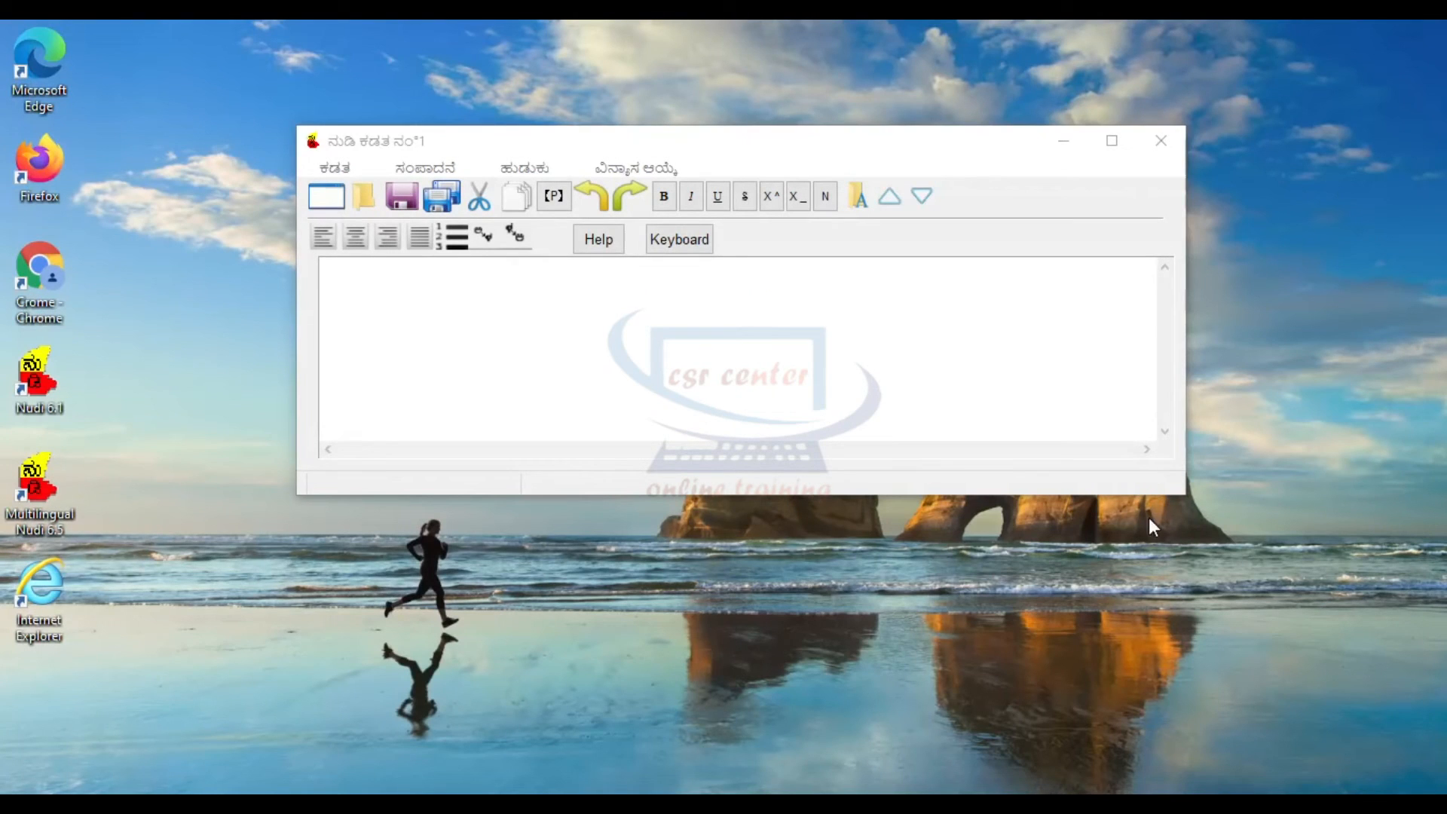
- Switch to Internet Explorer to try Kannada entry in its address field, and return to the Nudi 6.1 editor
double_click(42, 585)
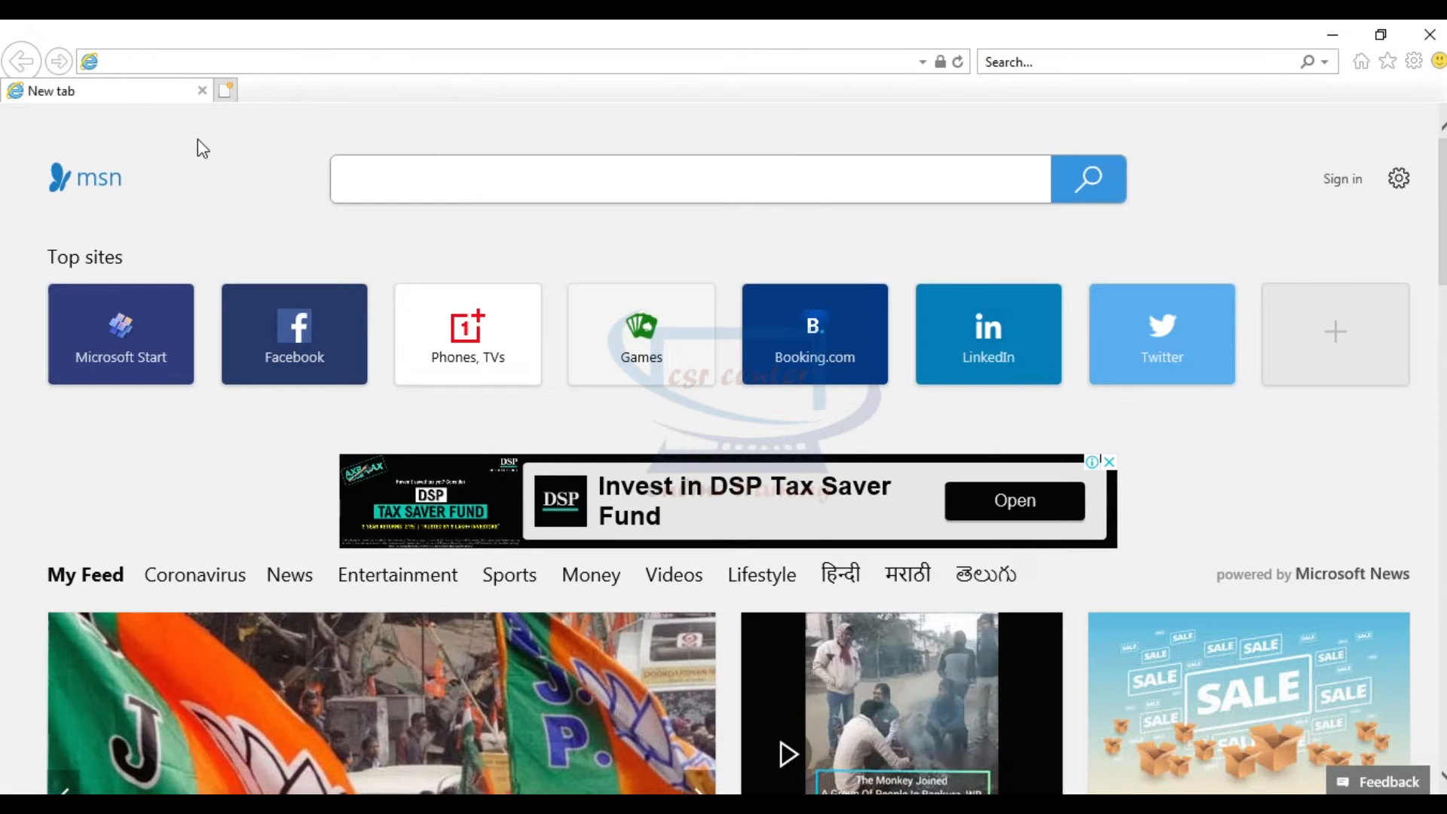
left_click(256, 55)
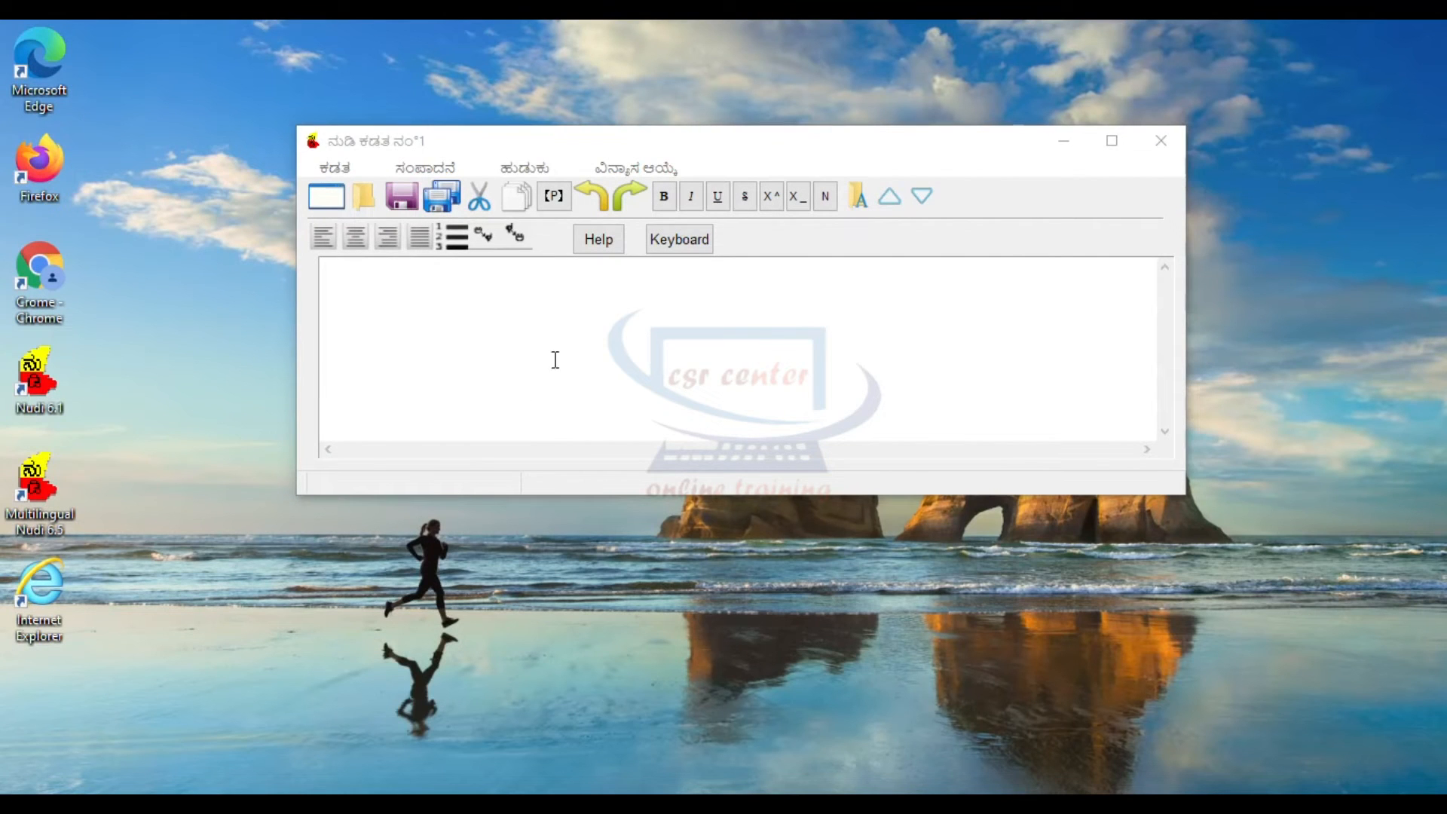
left_click(736, 145)
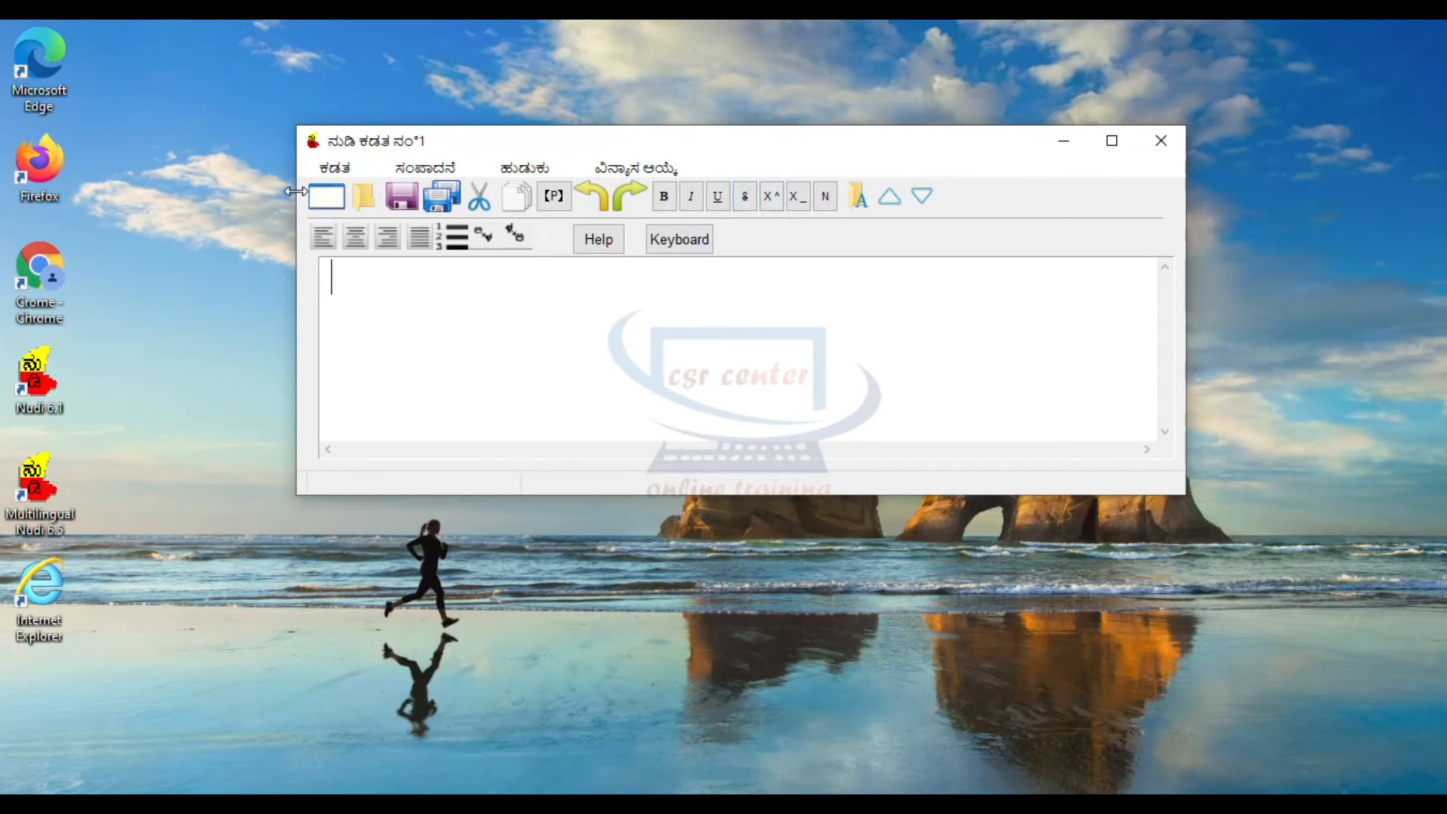
- Close the Nudi 6.1 editor and open Multilingual Nudi 6.5 in a maximized window
left_click(1161, 141)
double_click(34, 482)
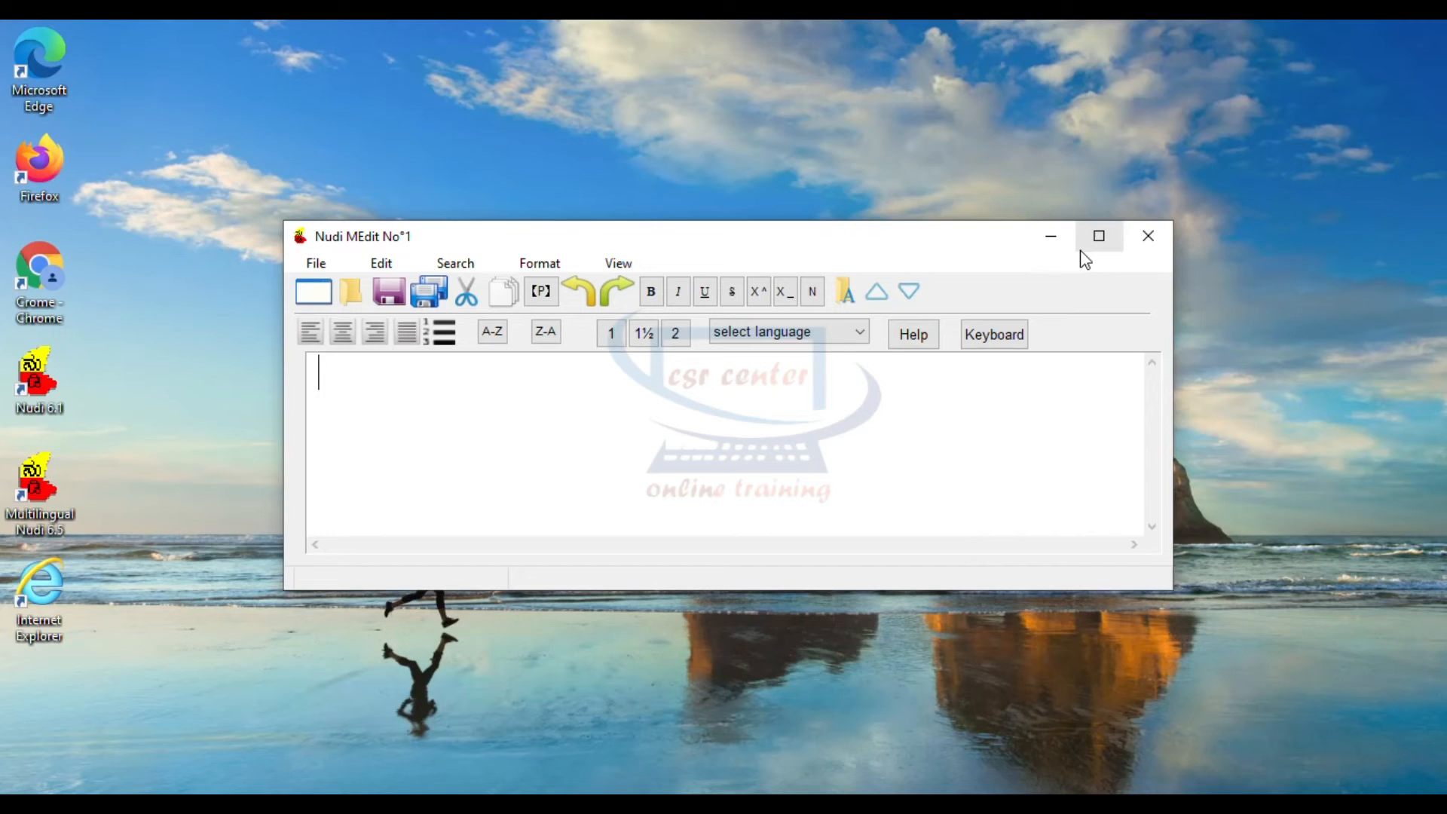
left_click(1102, 238)
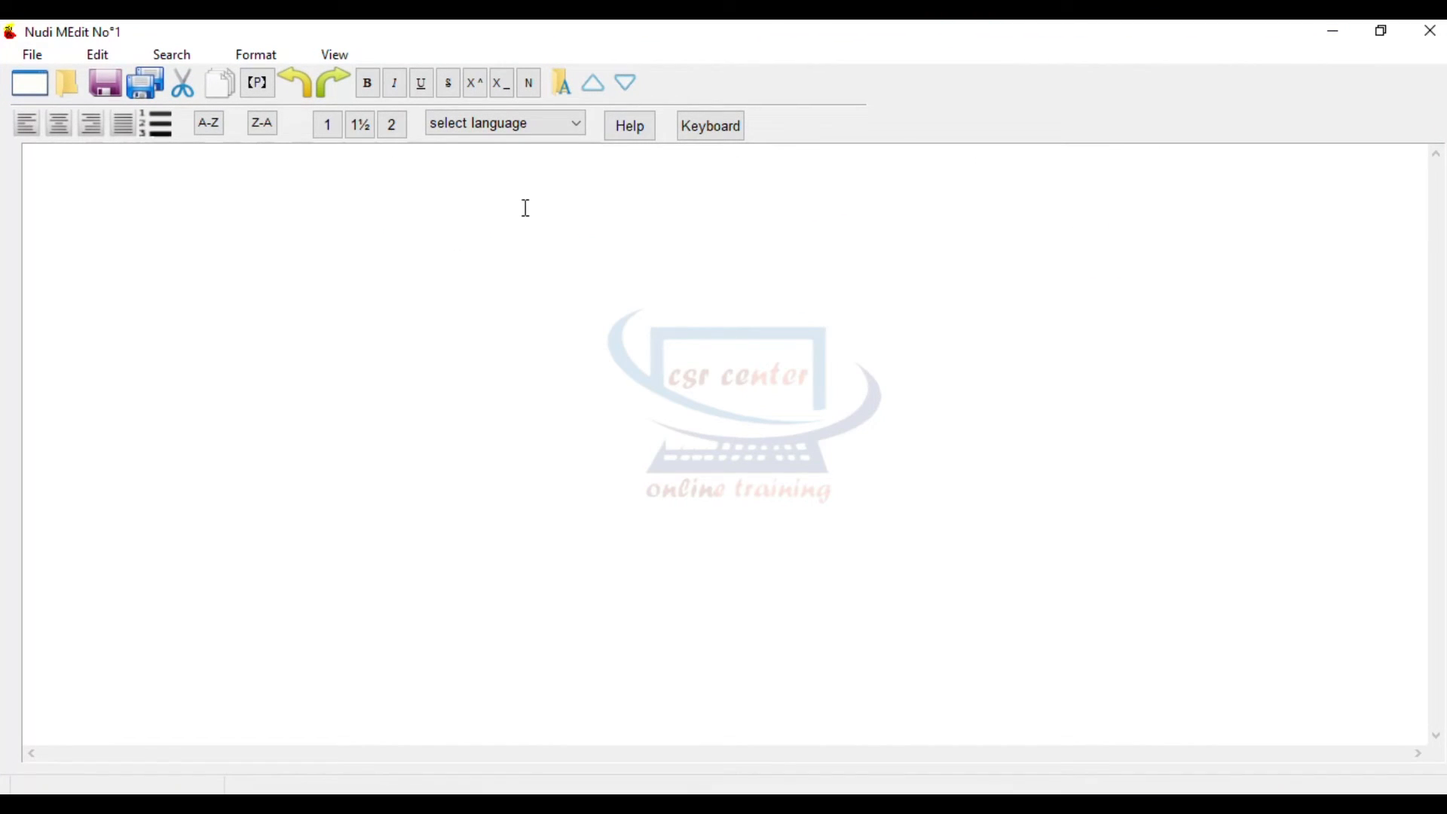
- Look through the available languages, set the typing language to Hindi and minimize the editor
left_click(582, 128)
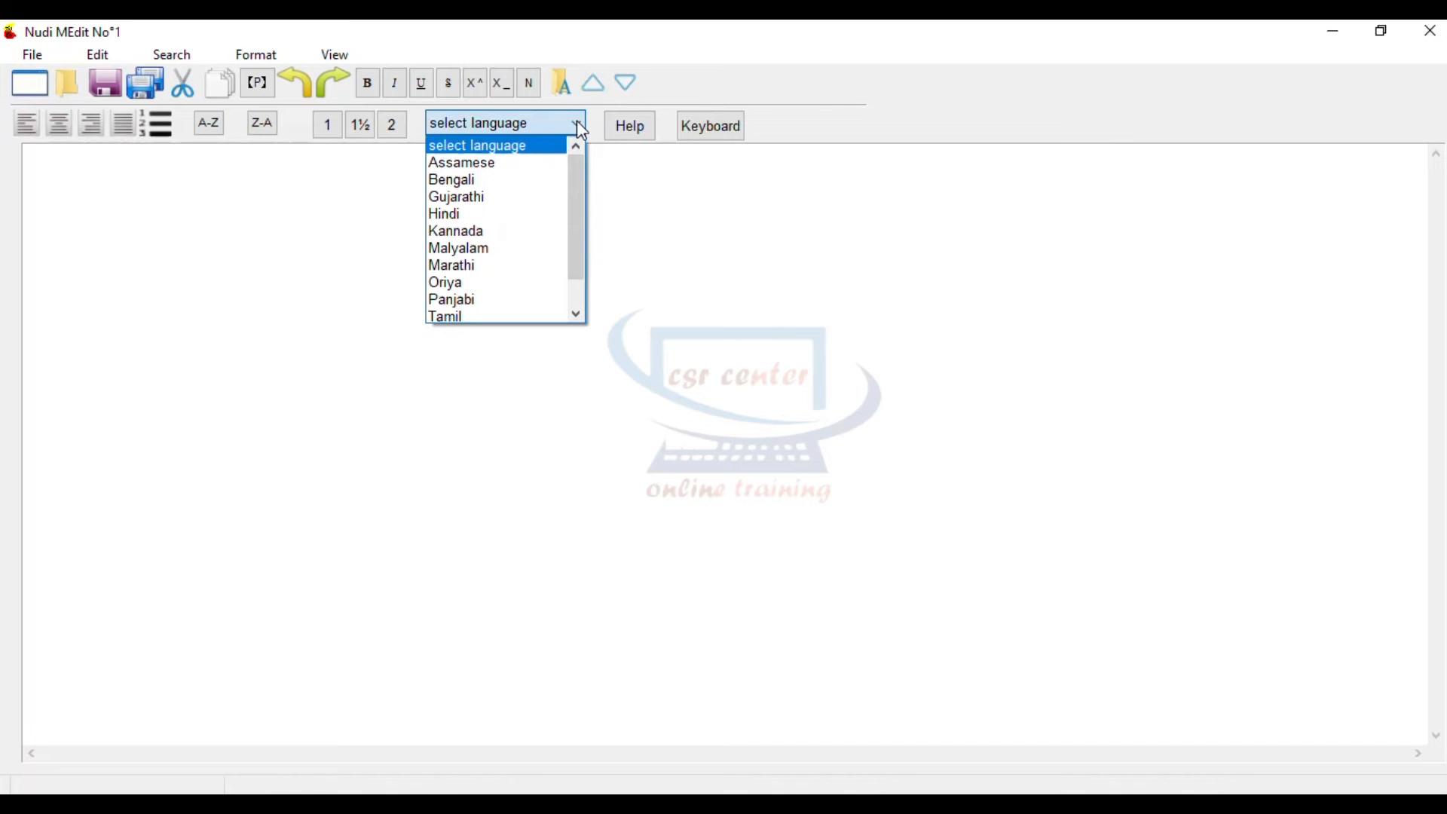
left_click_drag(572, 240, 572, 297)
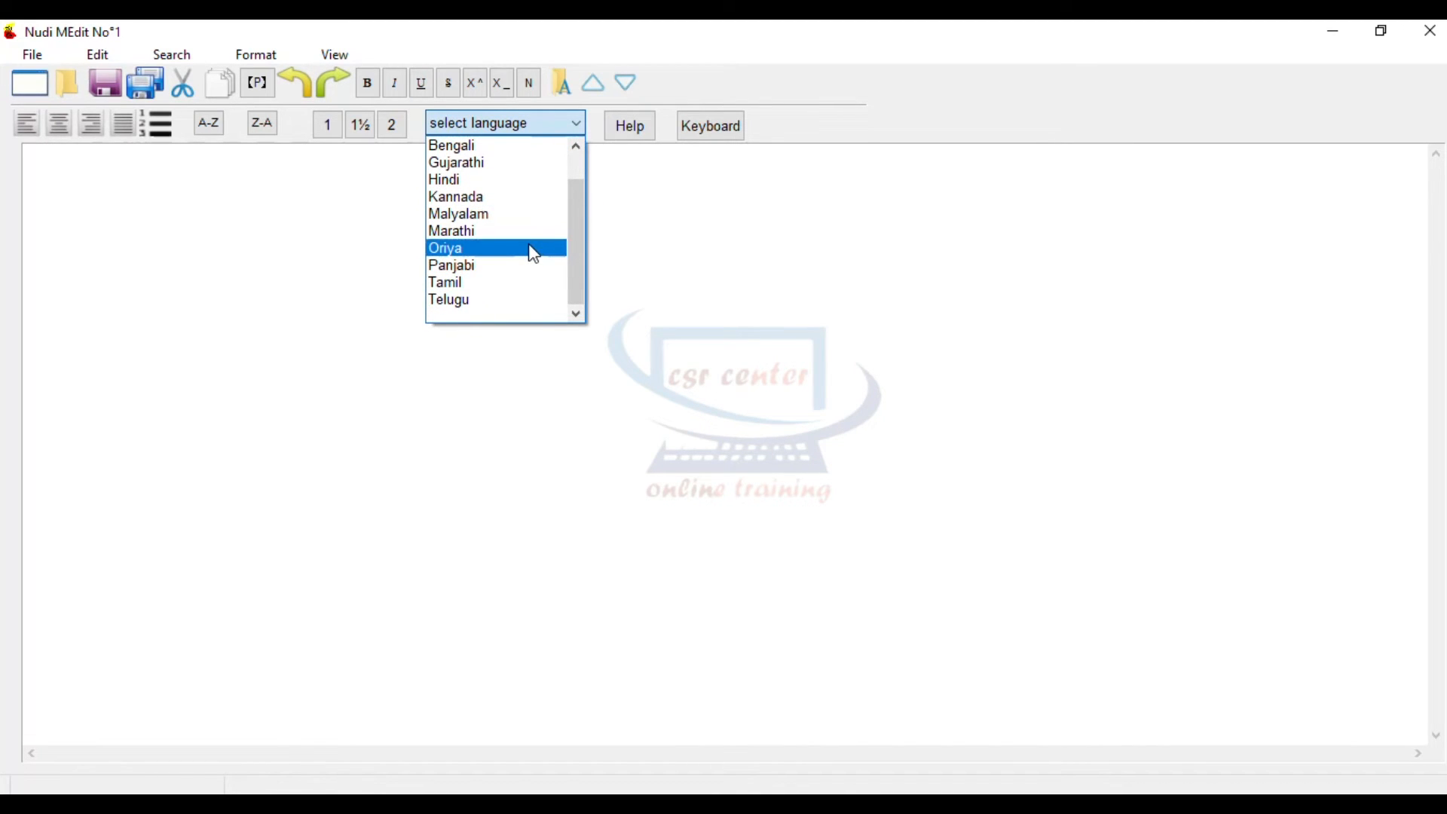
left_click_drag(577, 245, 577, 219)
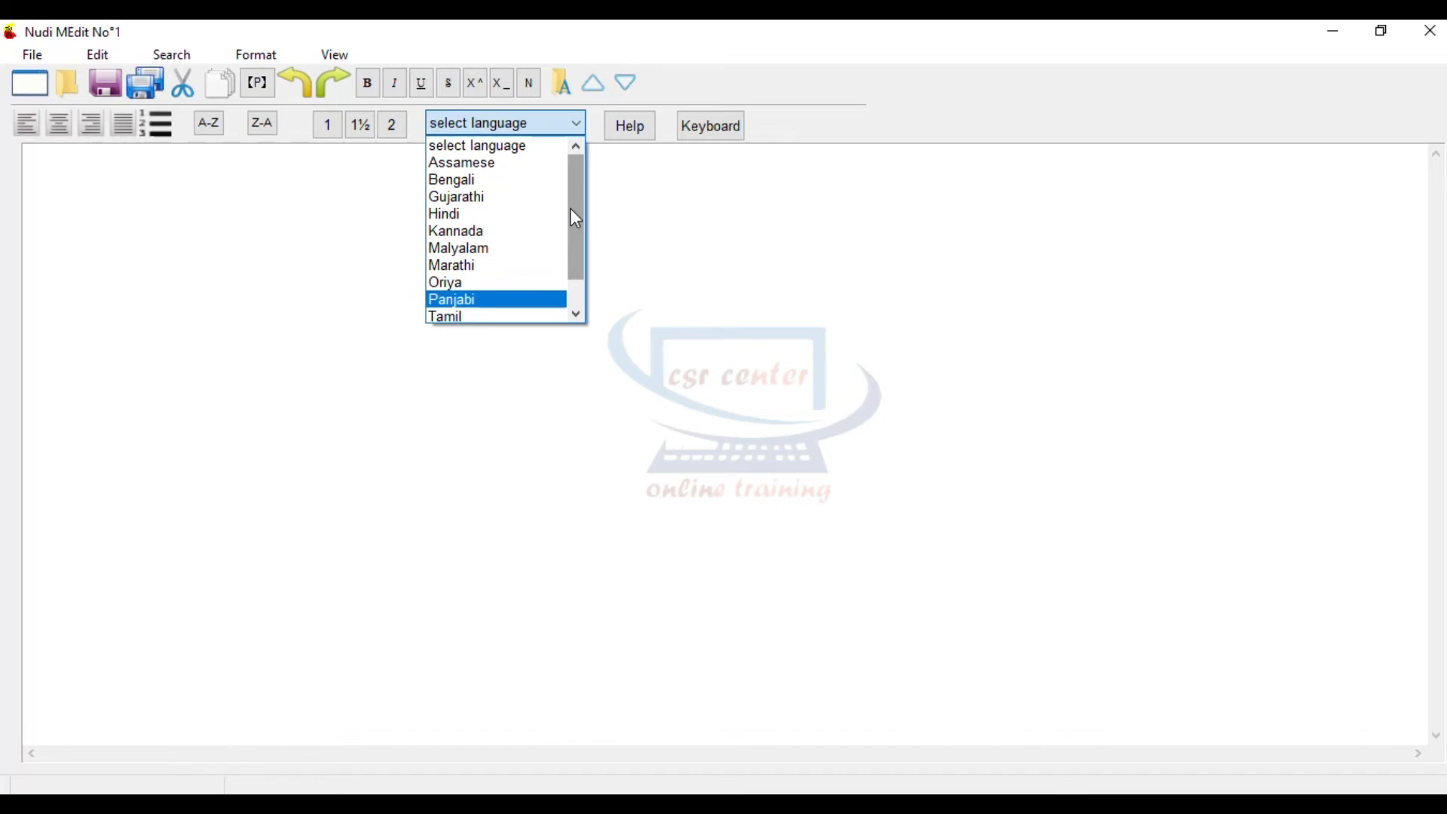
left_click(472, 217)
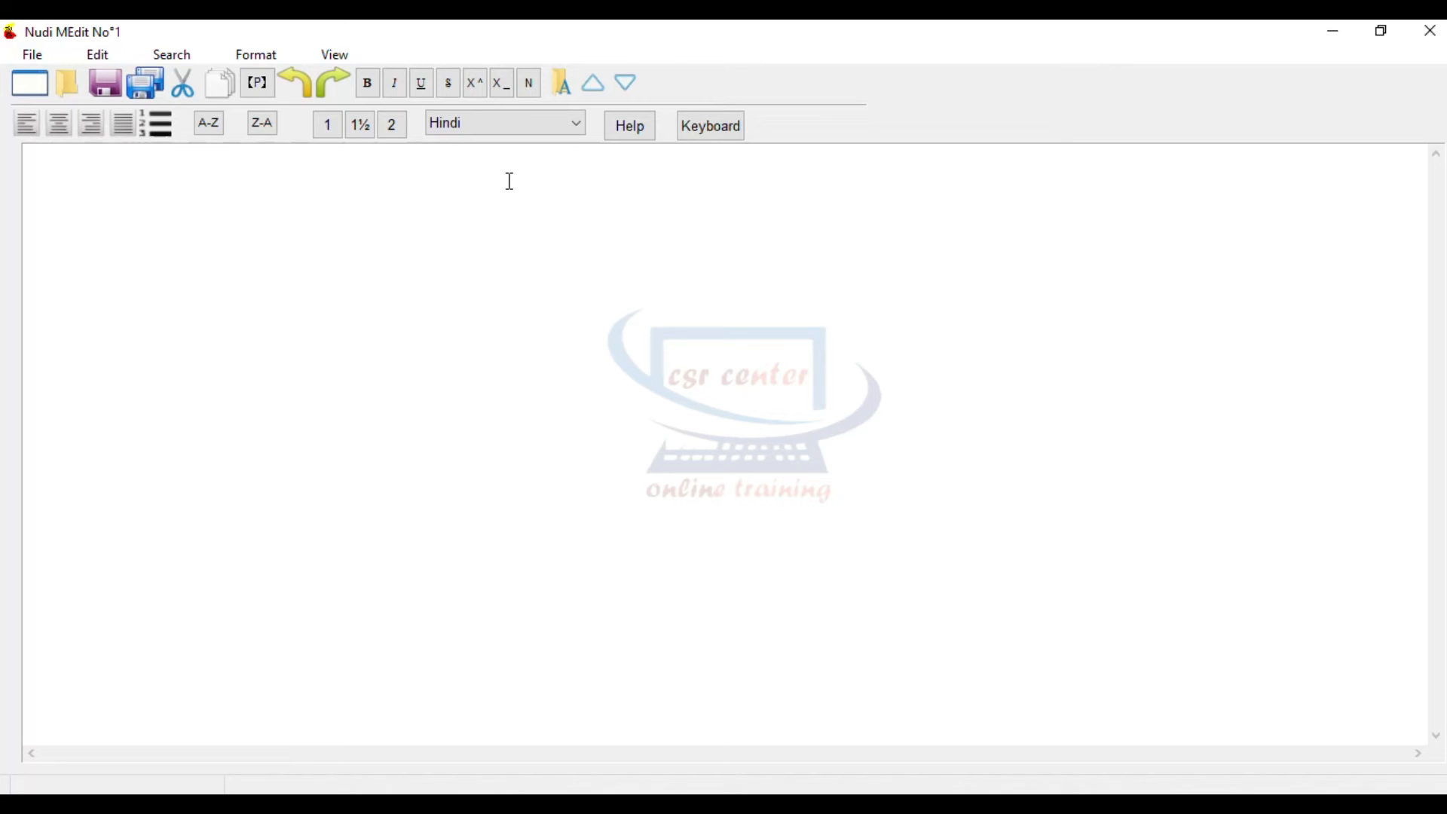
left_click(574, 123)
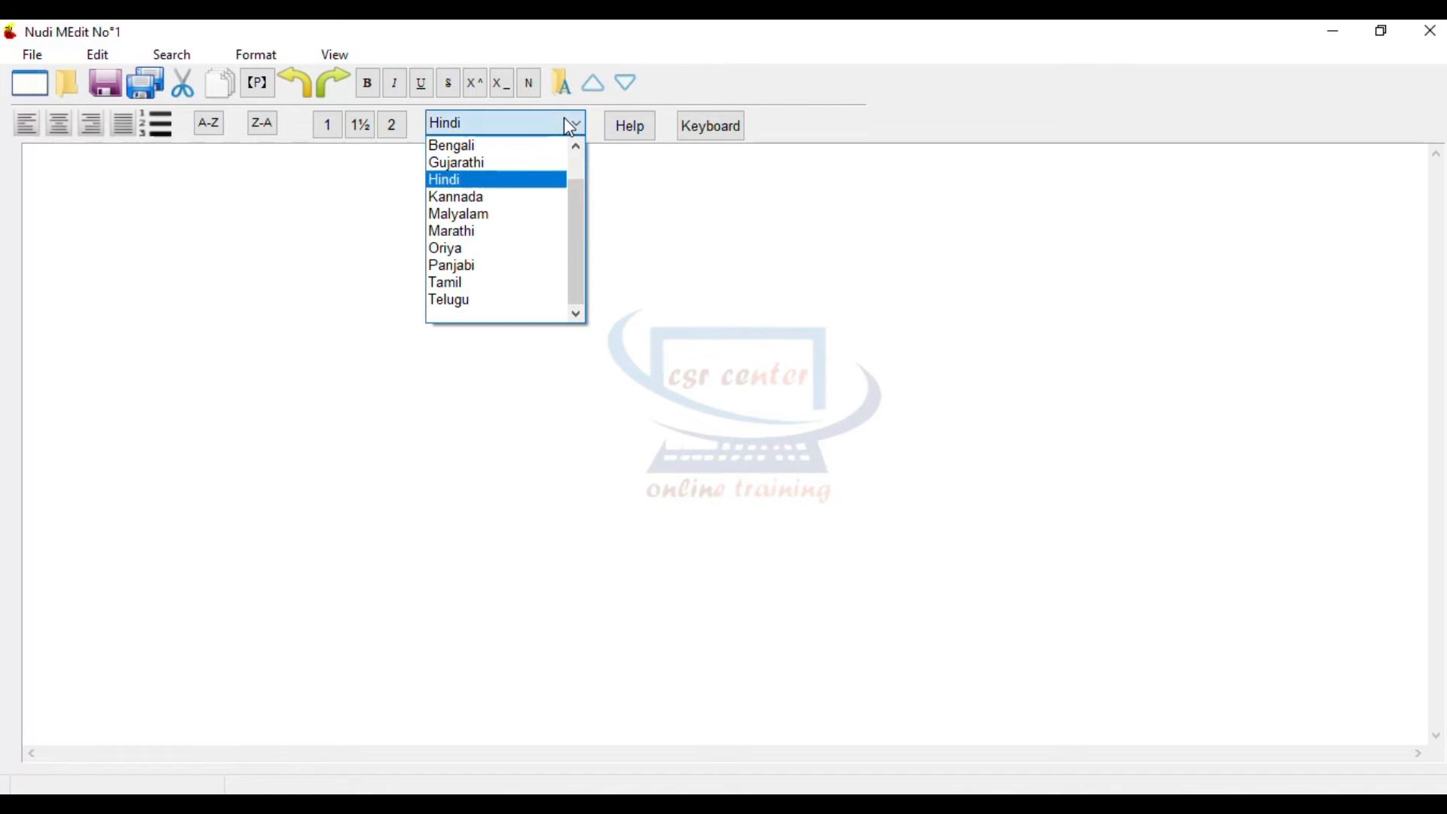
left_click(462, 181)
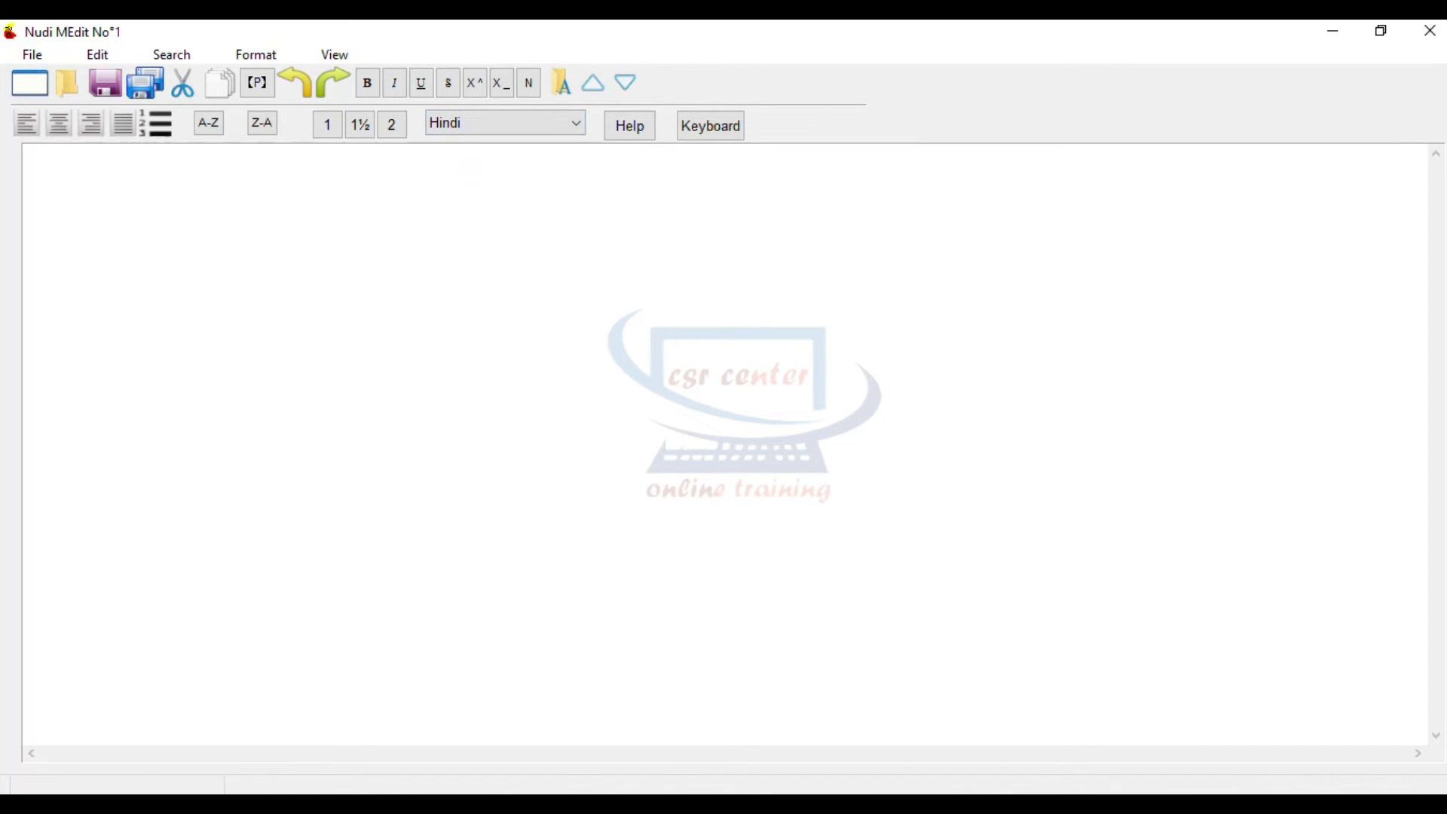
left_click(1336, 33)
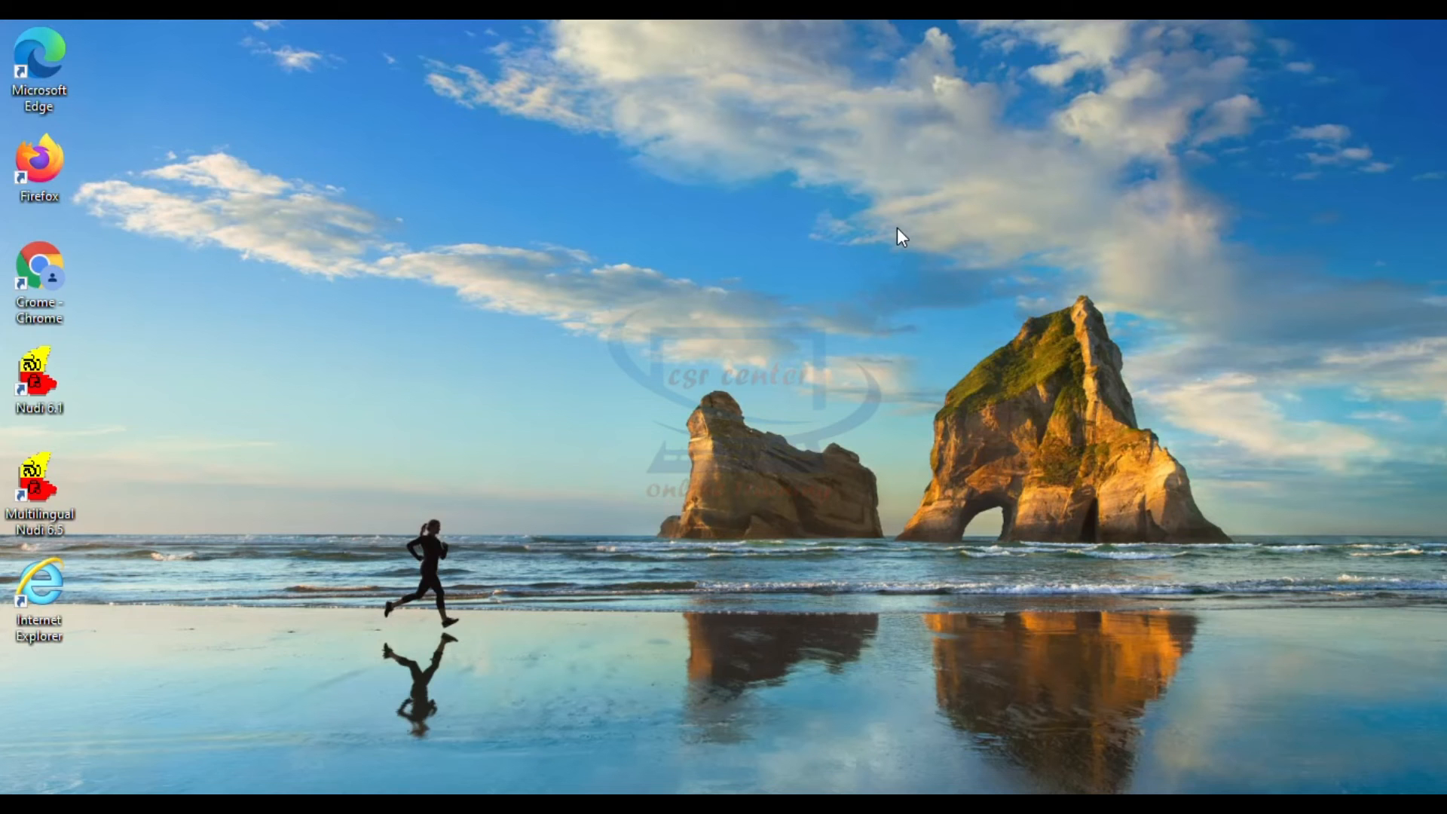
- Switch to Microsoft Edge, enter "गुलाब" in the address bar and run the suggested search "गुलाब का फूल"
double_click(25, 48)
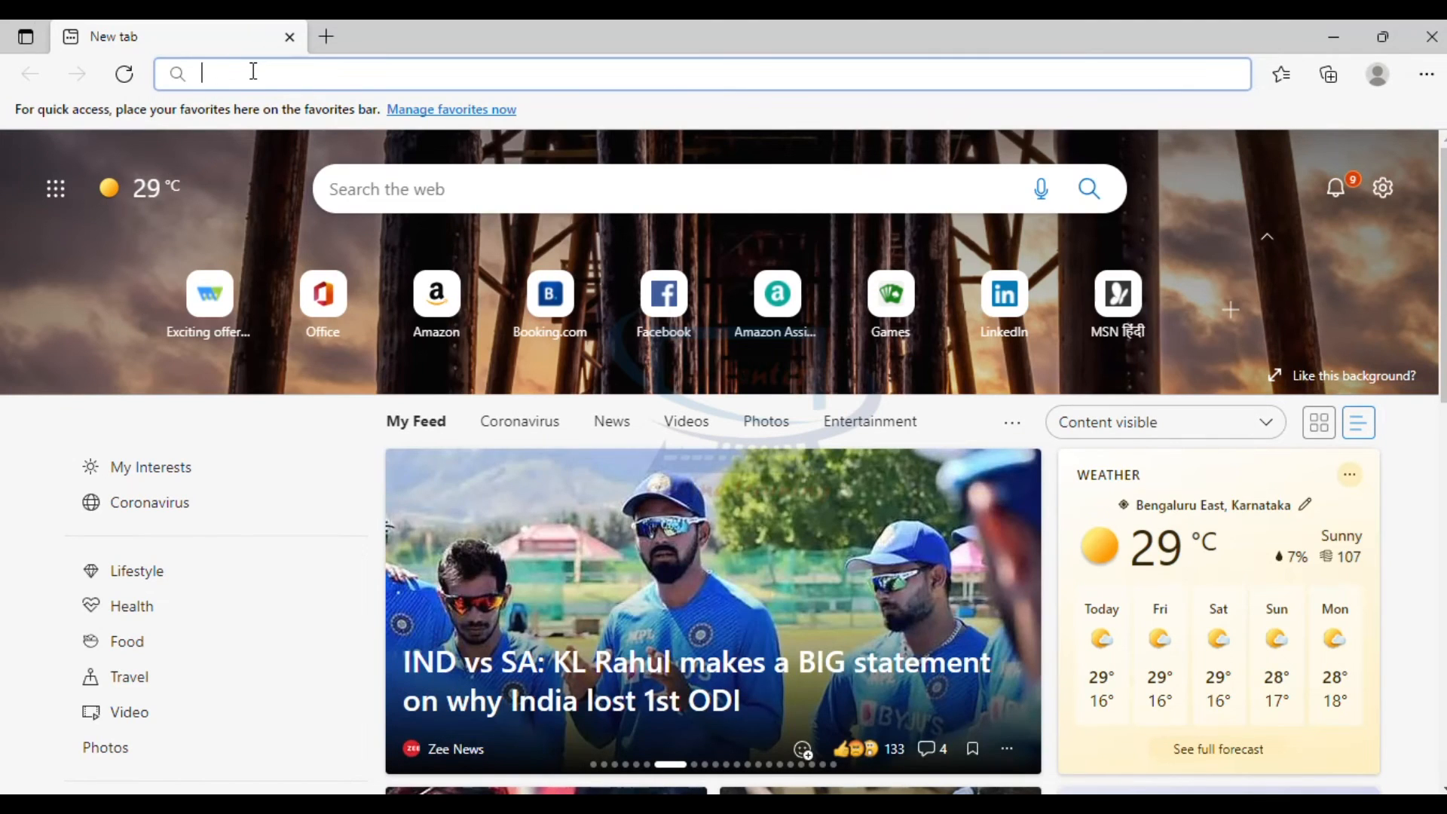
type("गुल")
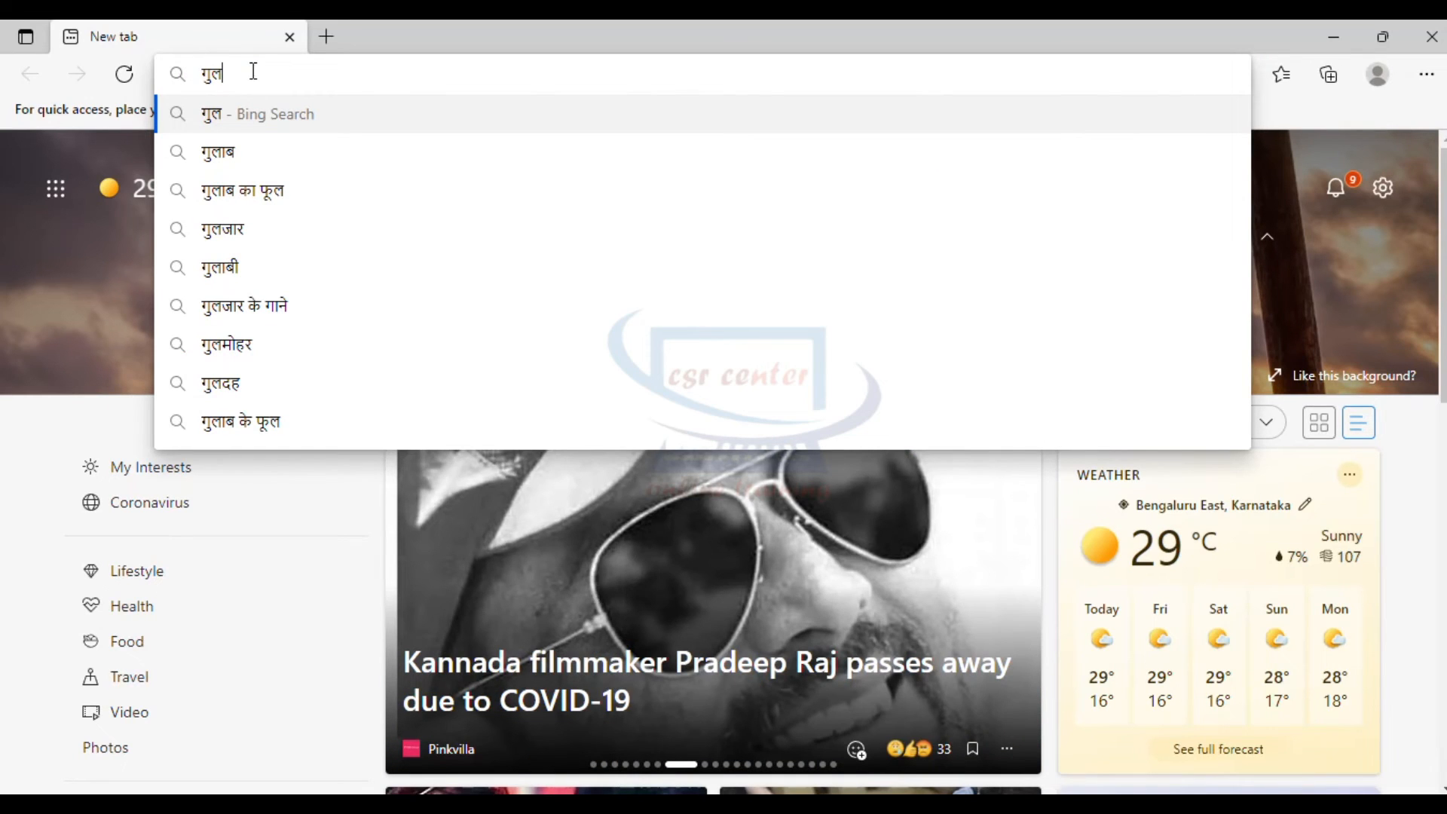
type("ा")
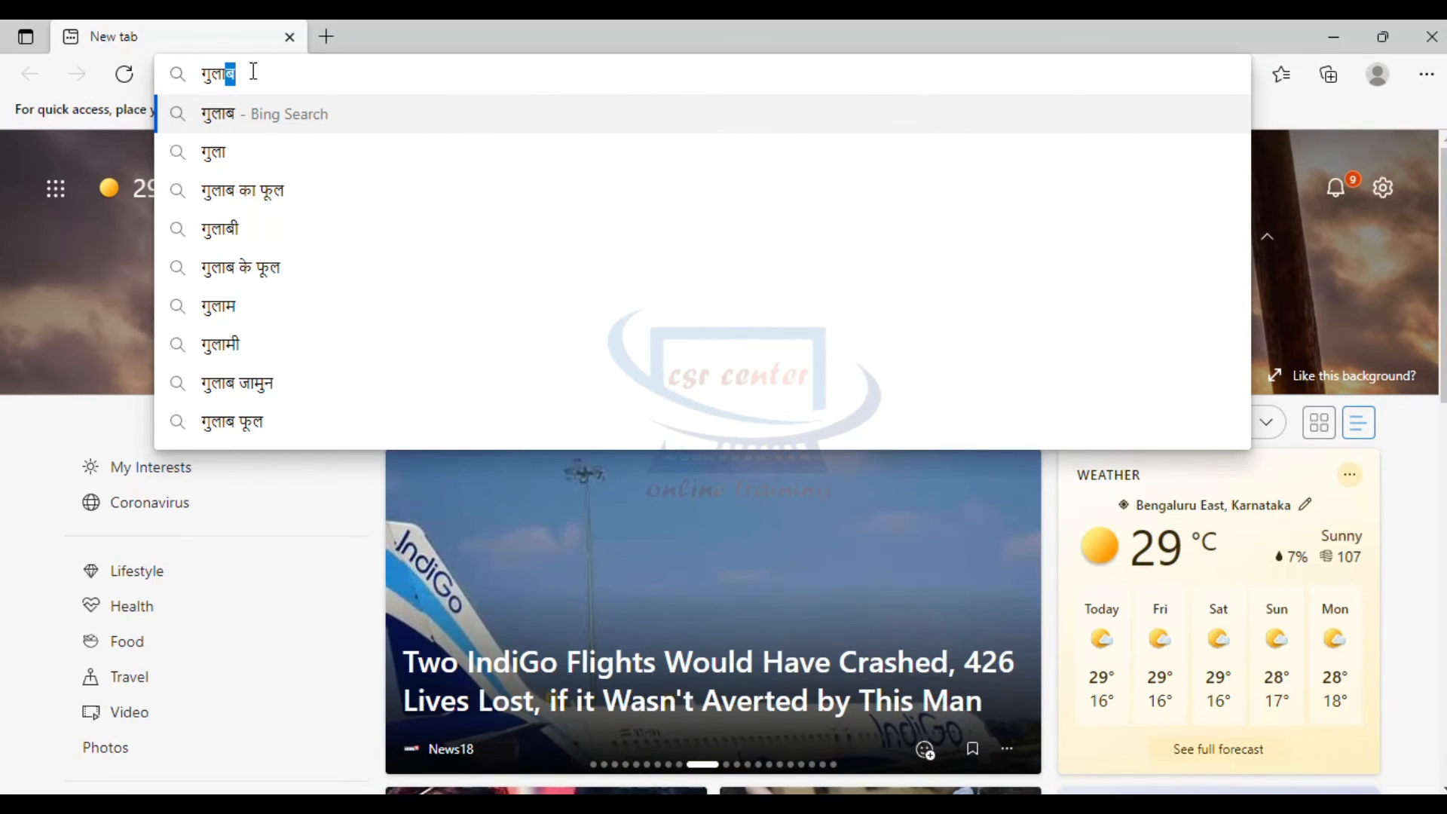
type("ब")
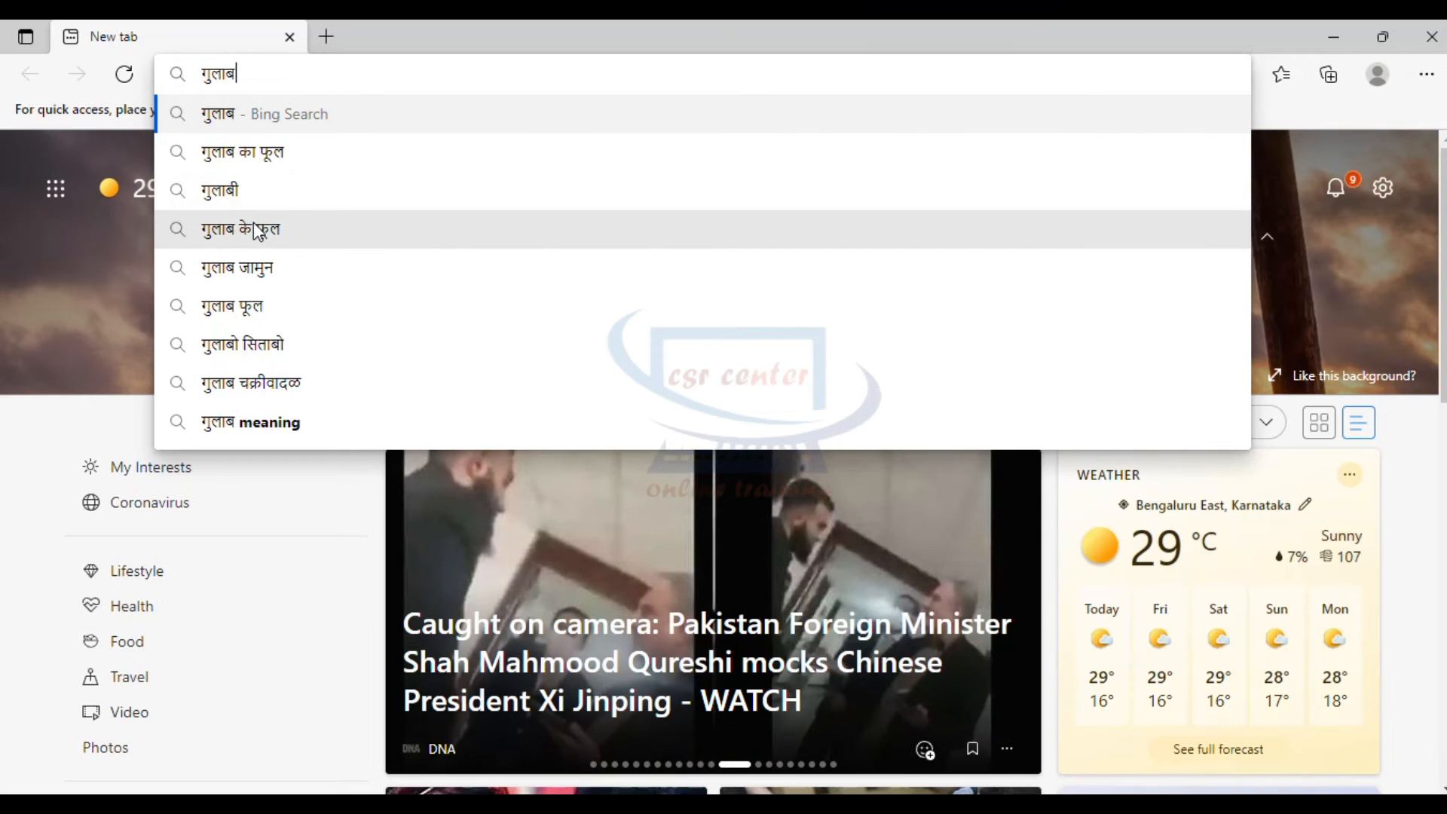
left_click(256, 155)
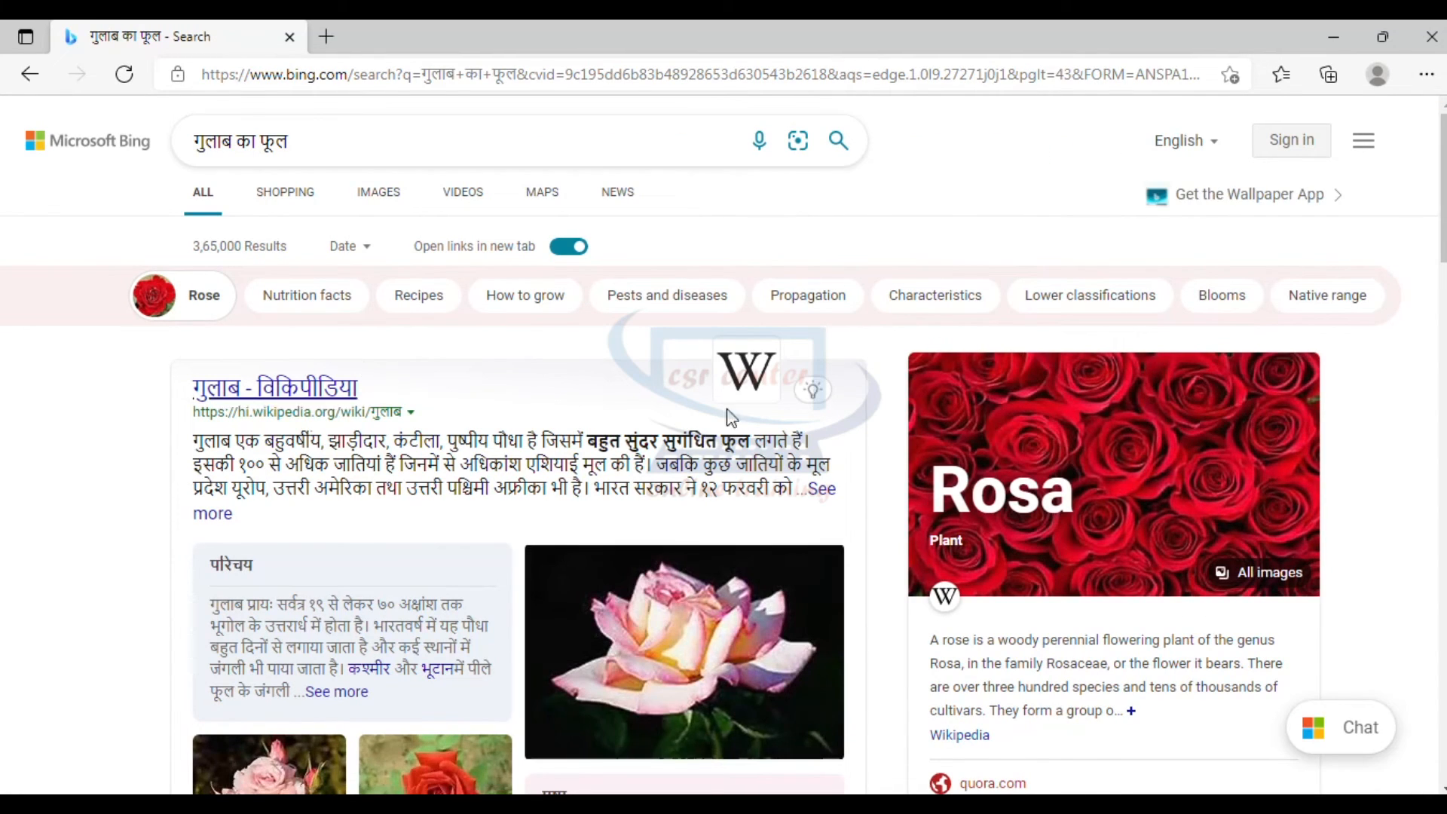
- Look through the web results for "गुलाब का फूल" and browse its image results
scroll(826, 461, "down", 5)
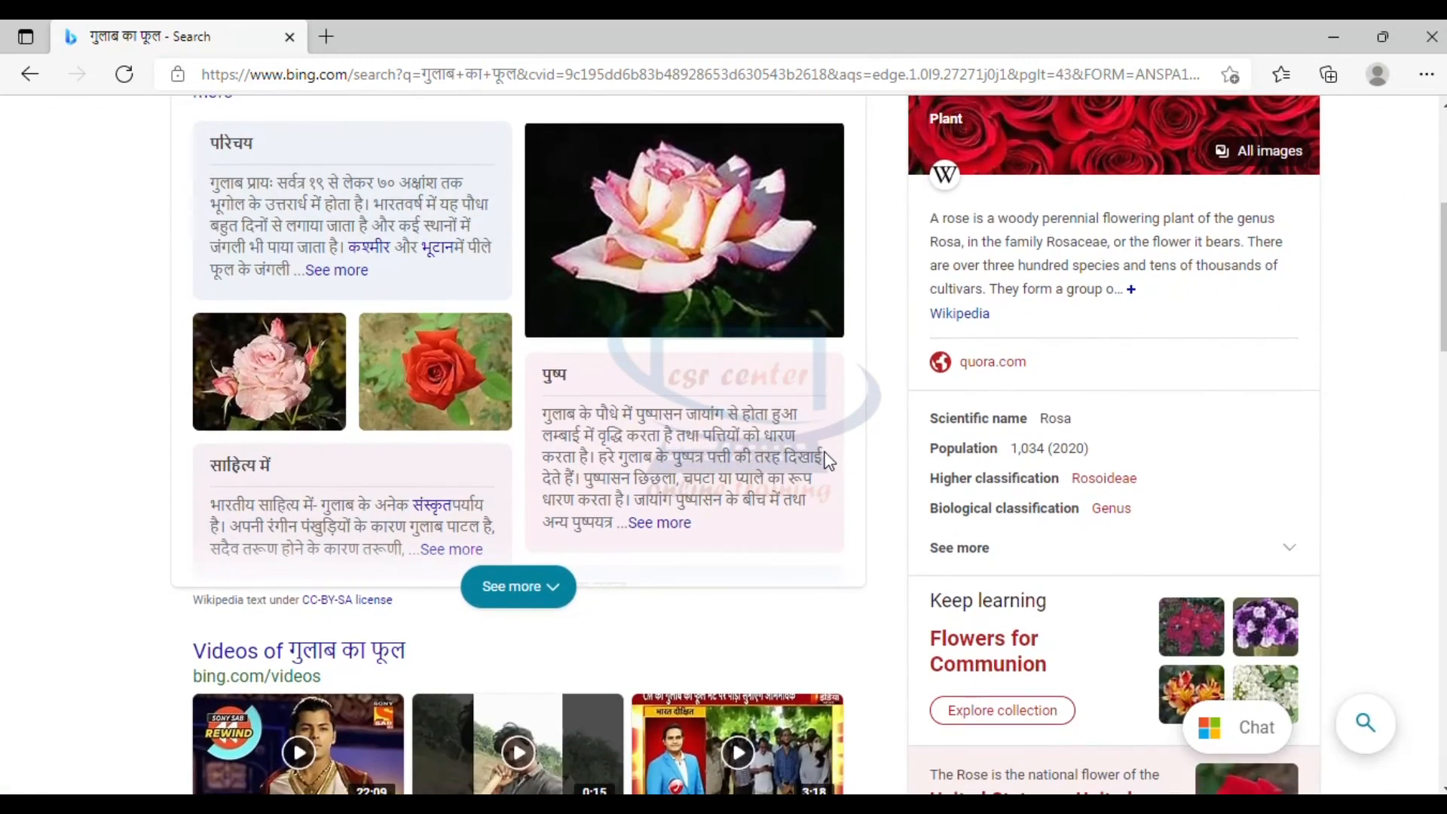
scroll(827, 460, "up", 5)
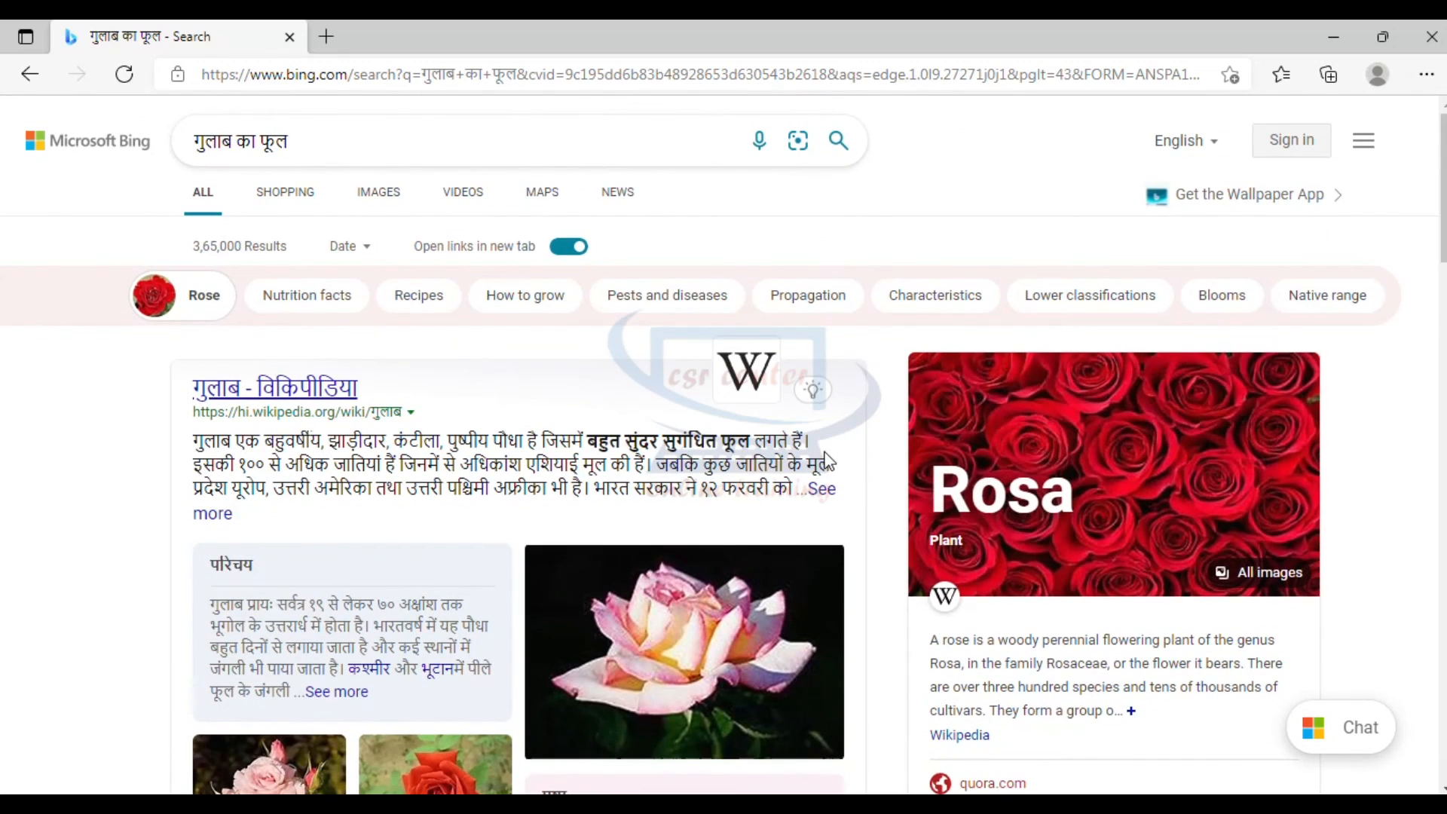
left_click(813, 390)
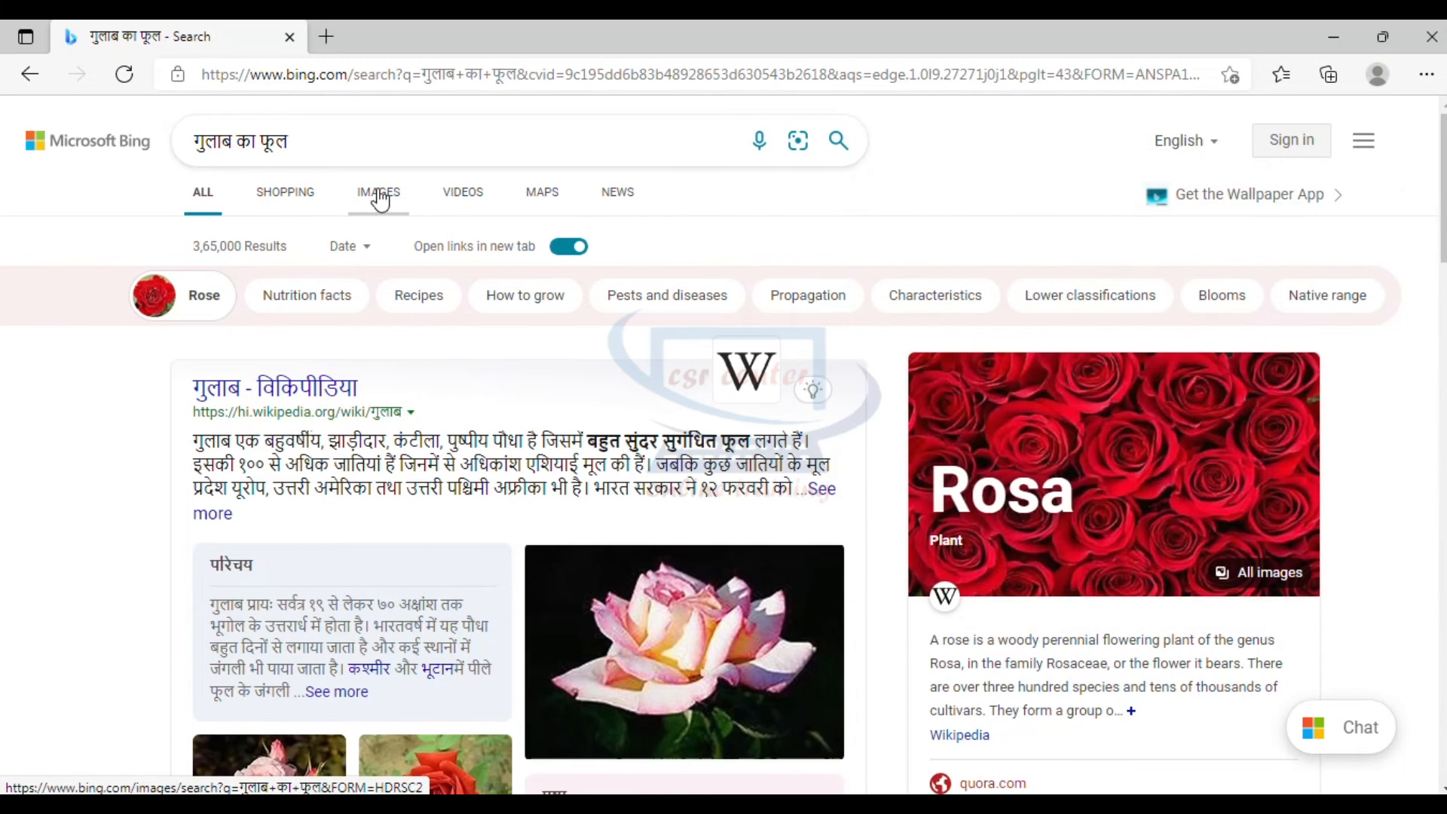
left_click(380, 200)
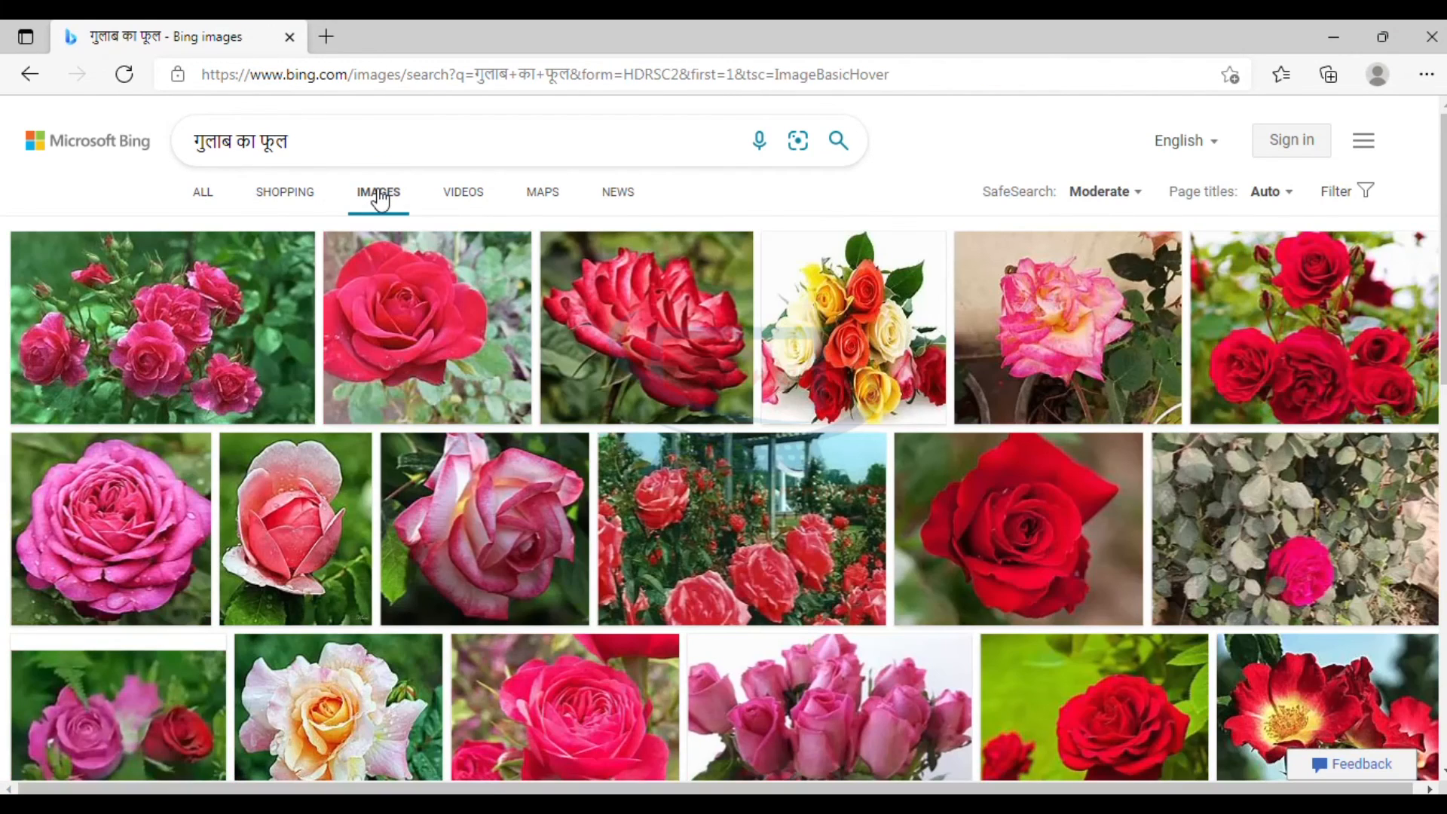
scroll(195, 419, "down", 7)
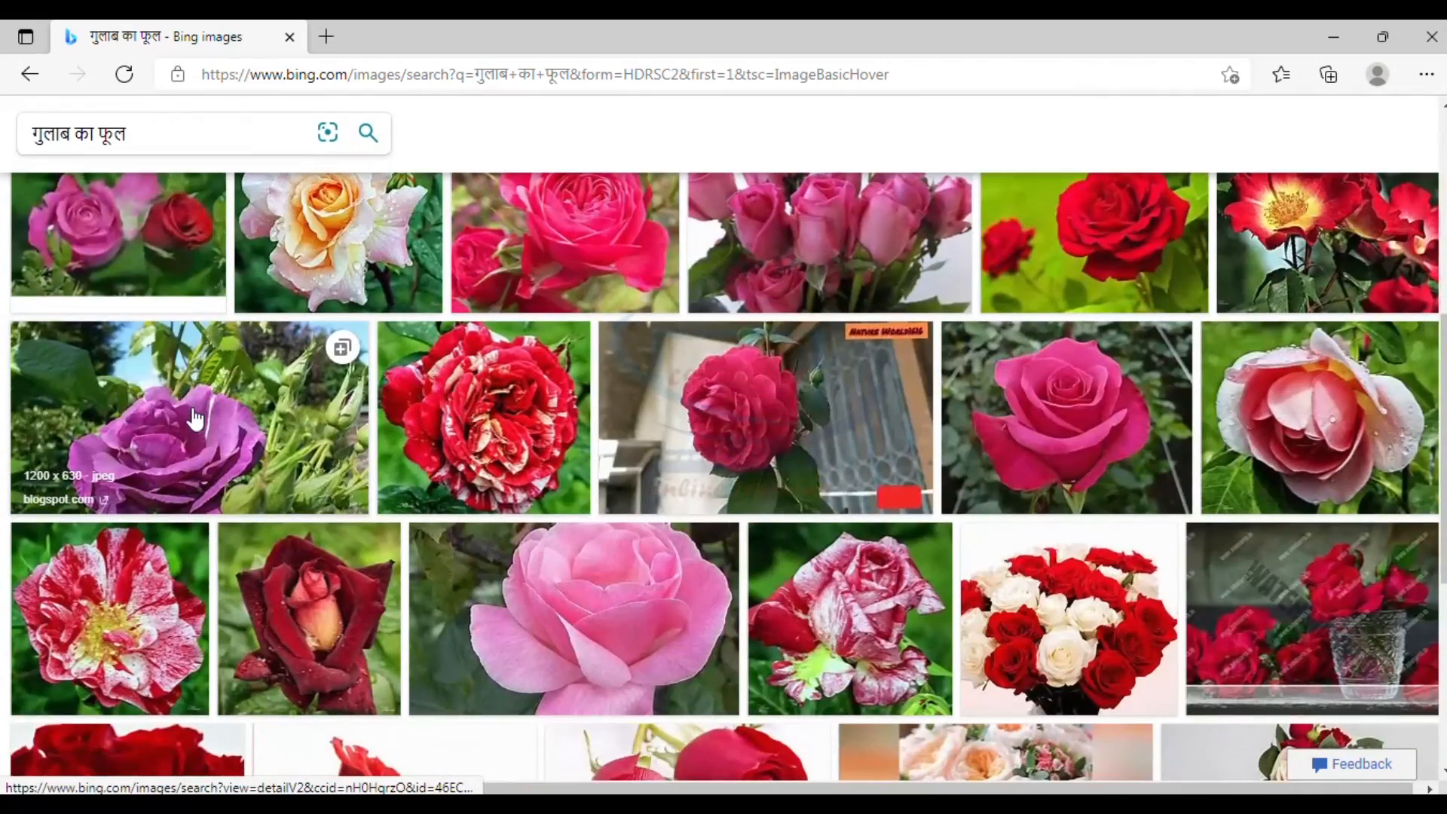
scroll(195, 419, "up", 7)
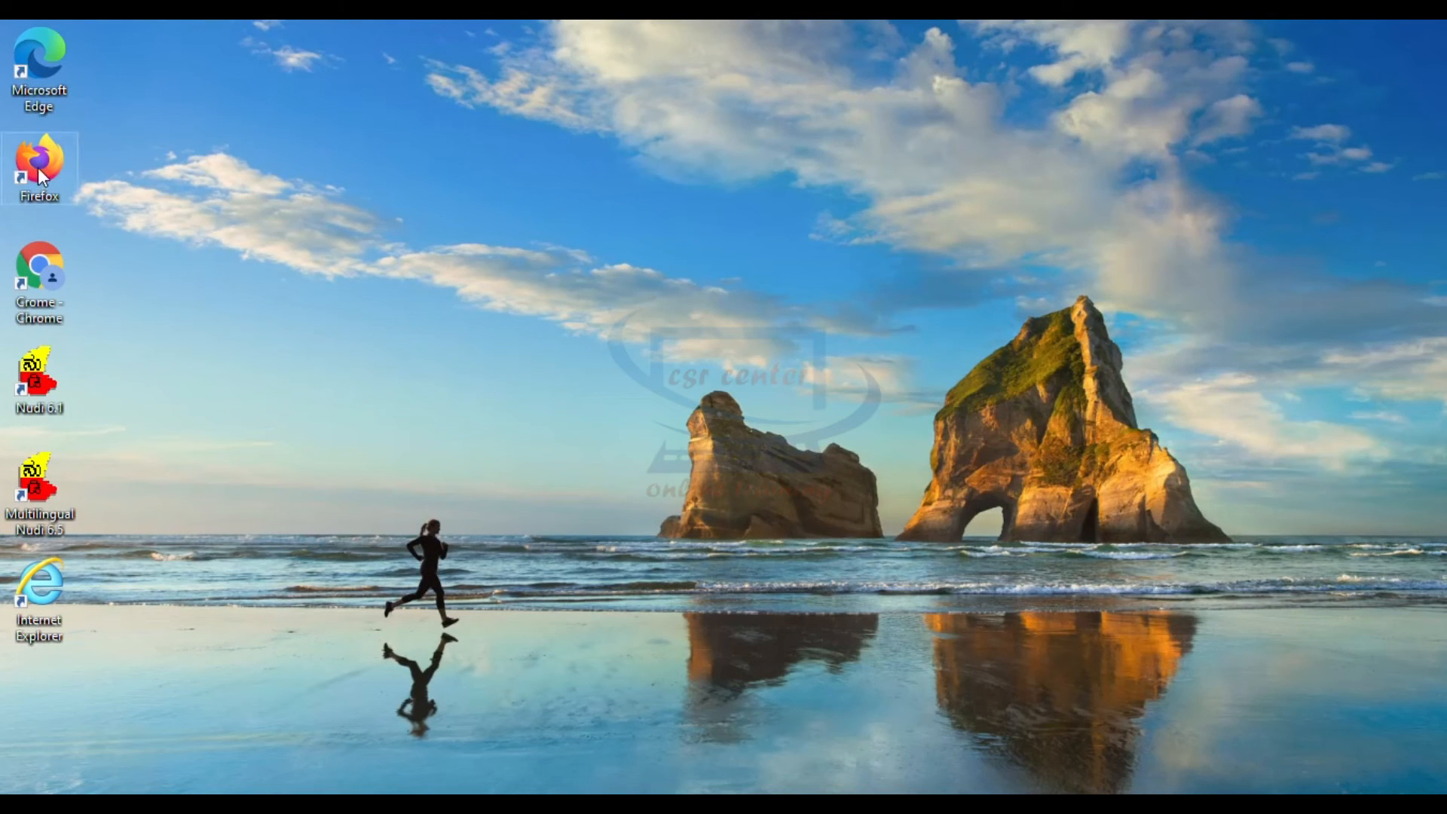
- Switch to Chrome, enter "महा" in the address bar and run the suggested search "महात्मा गांधी"
double_click(43, 270)
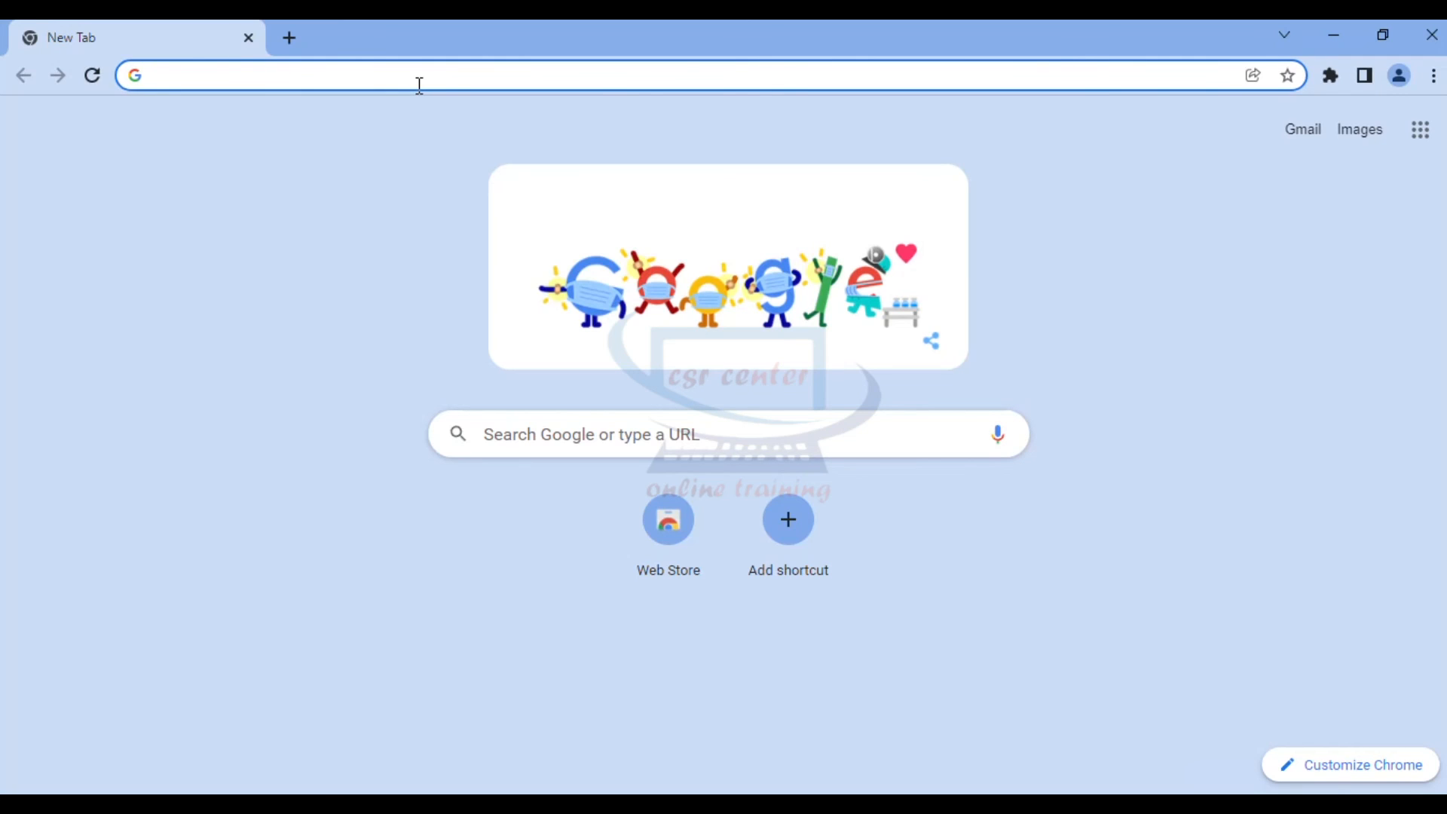
left_click(384, 72)
type("महा")
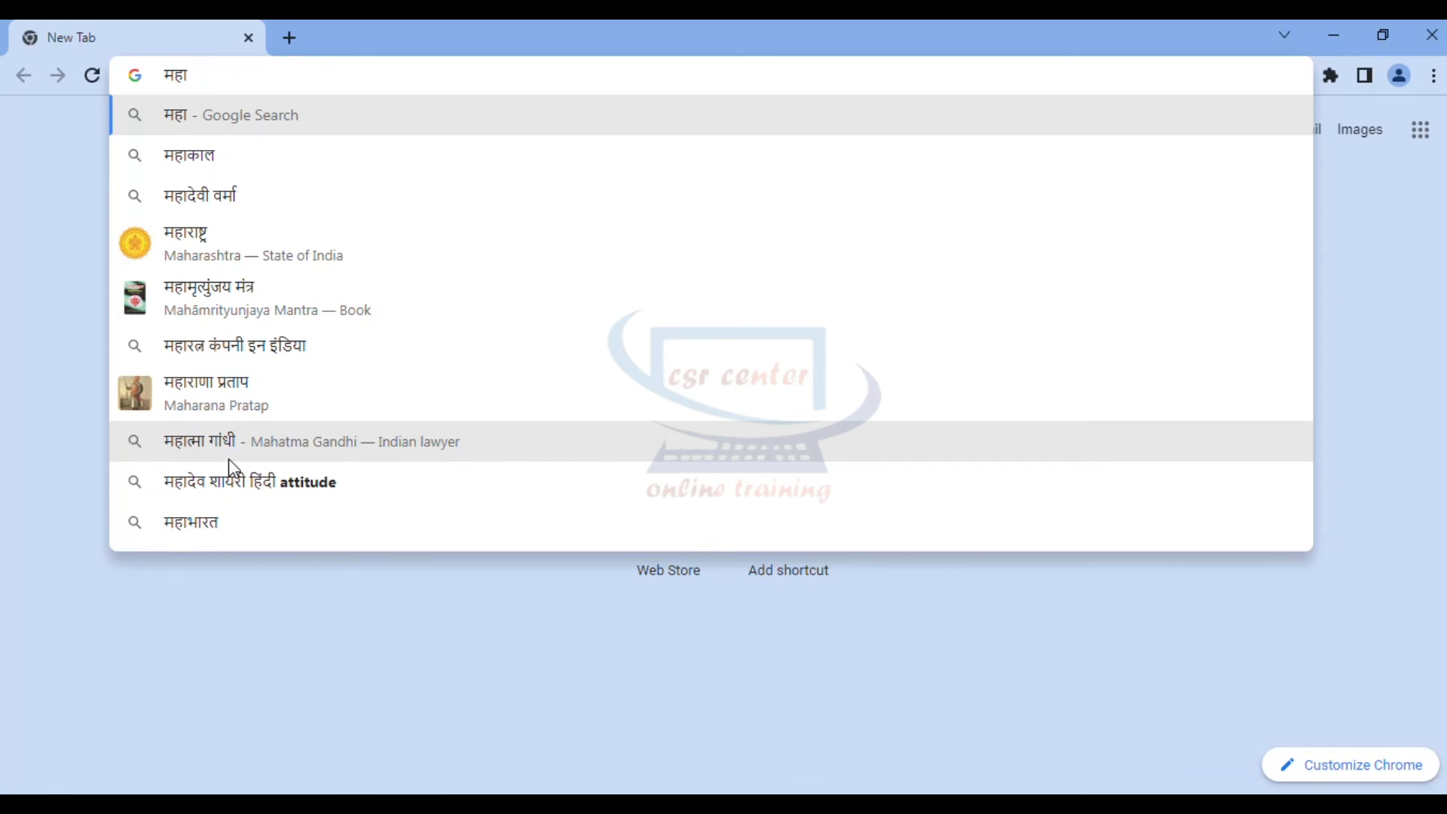
left_click(228, 457)
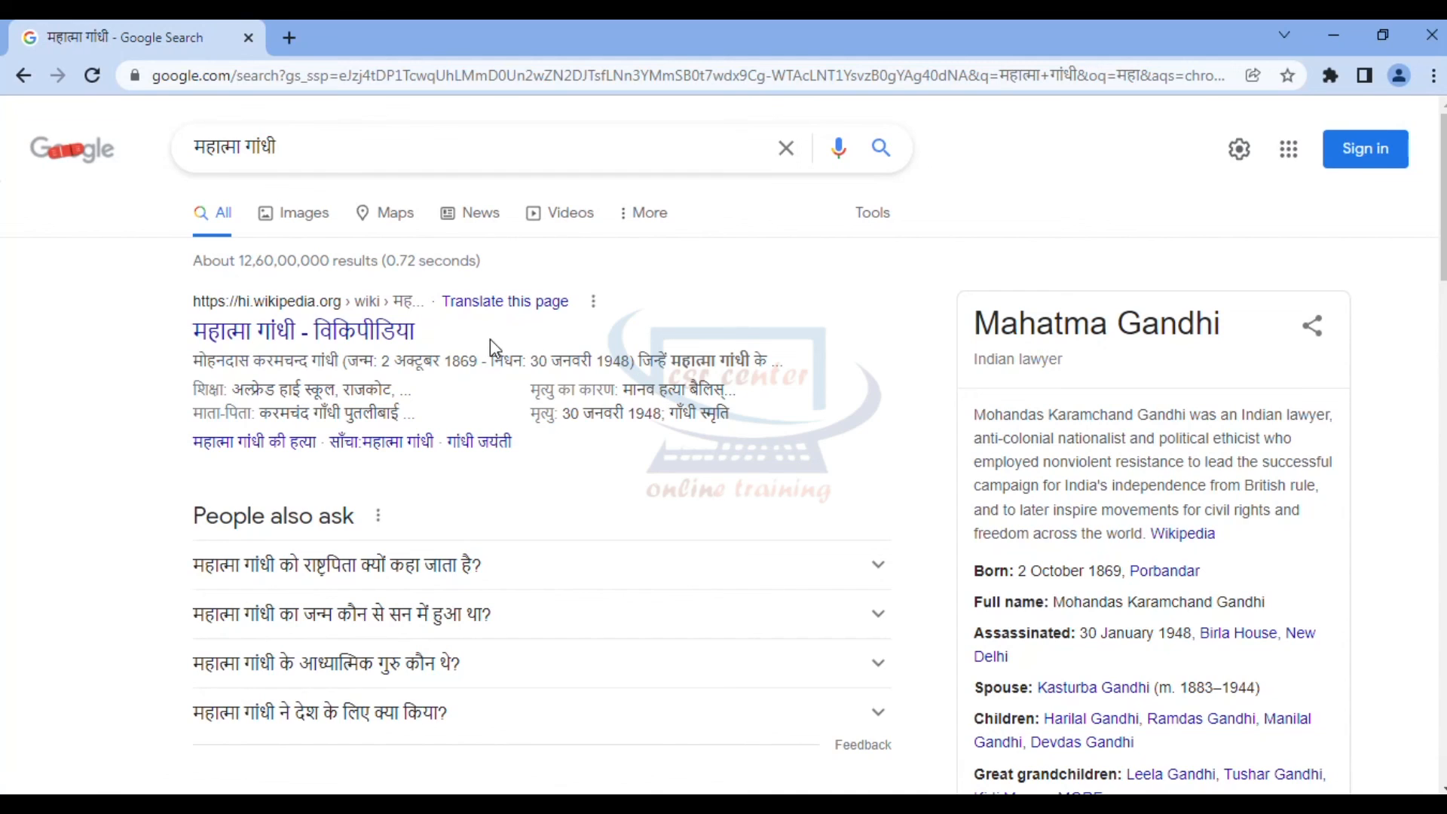
- Open the Hindi Wikipedia result for "महात्मा गांधी" in a new tab and view it
right_click(349, 325)
left_click(398, 351)
left_click(370, 37)
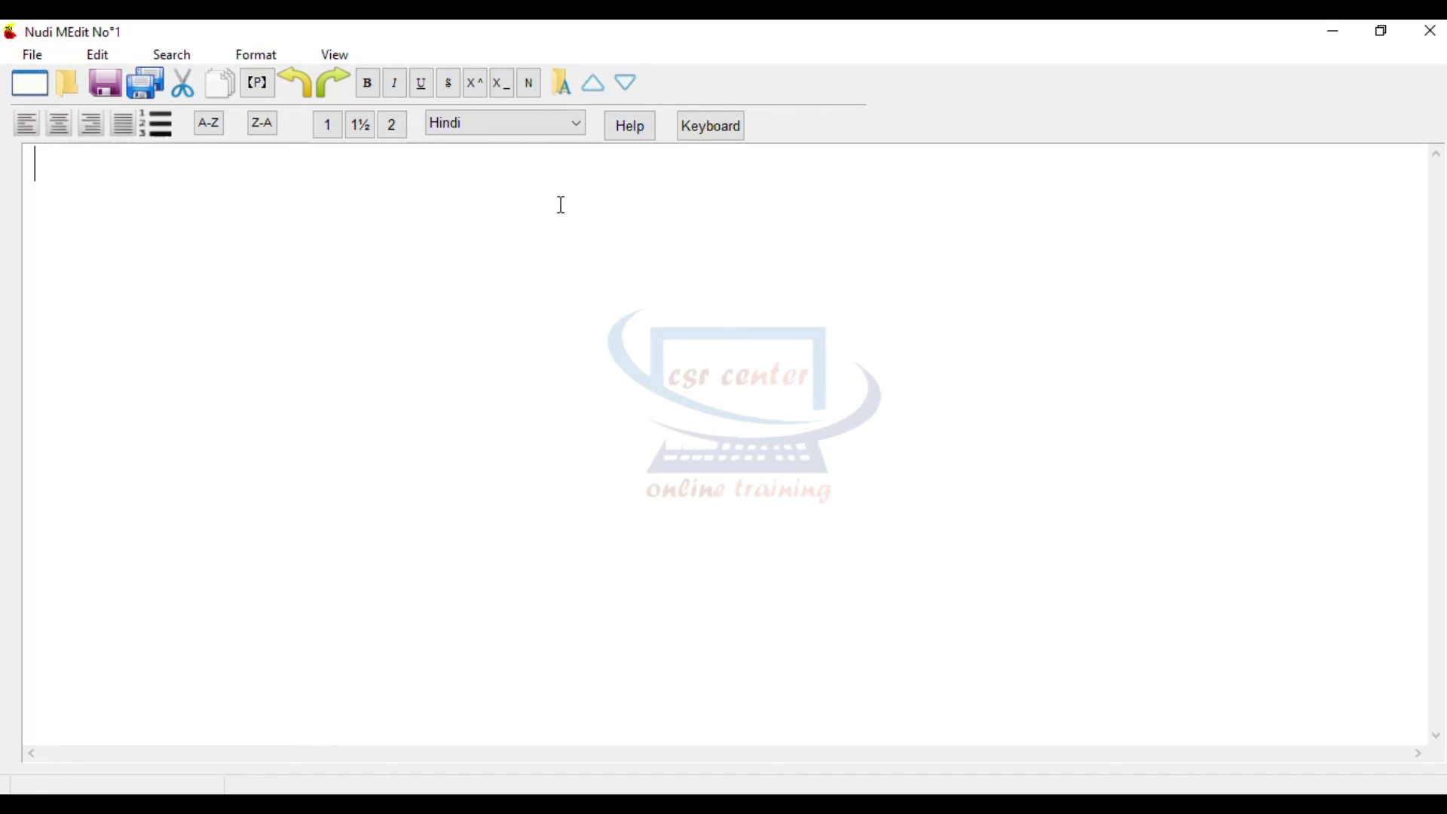
- Return to the Multilingual Nudi 6.5 editor and open its list of typing languages
left_click(535, 110)
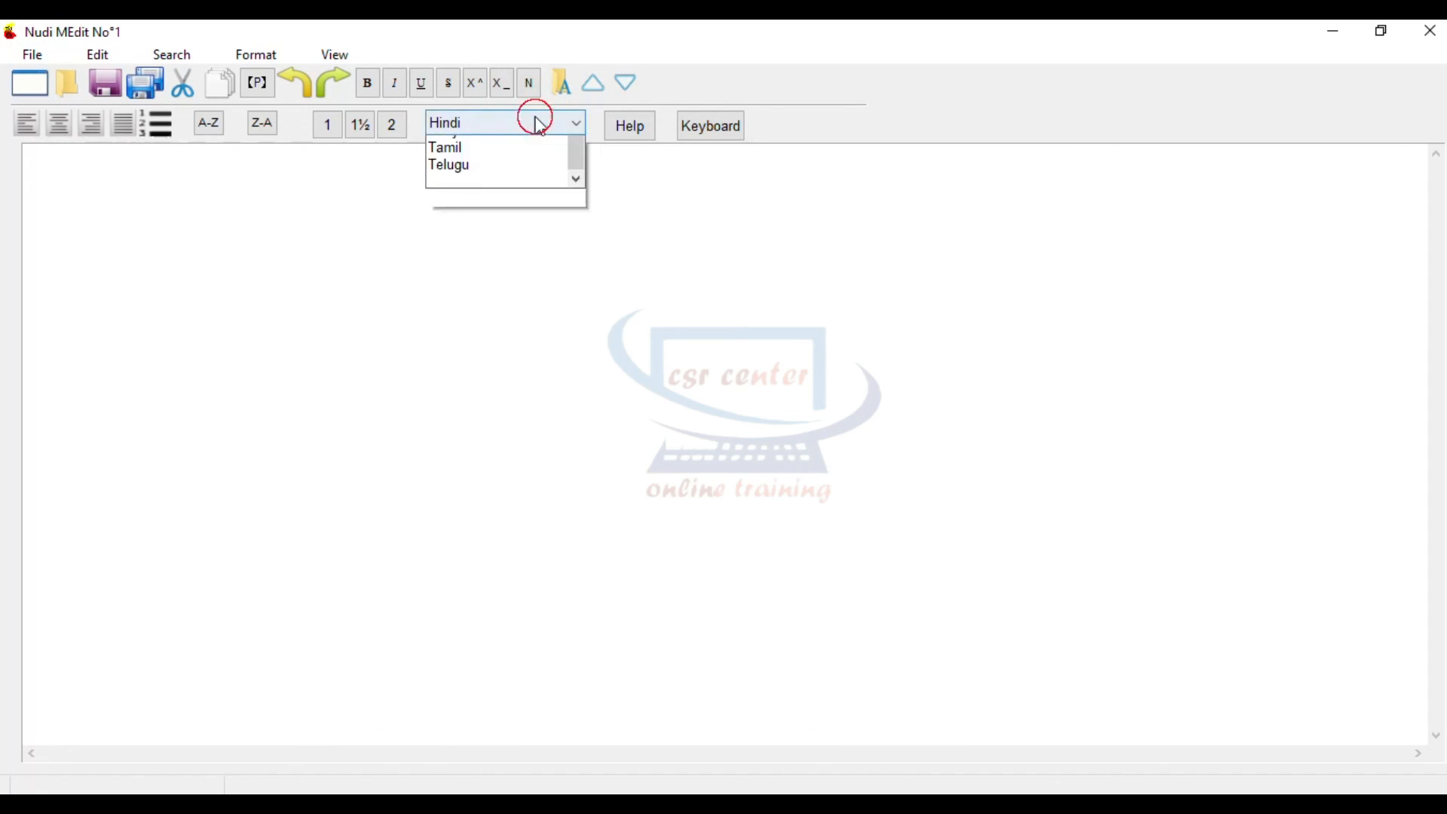